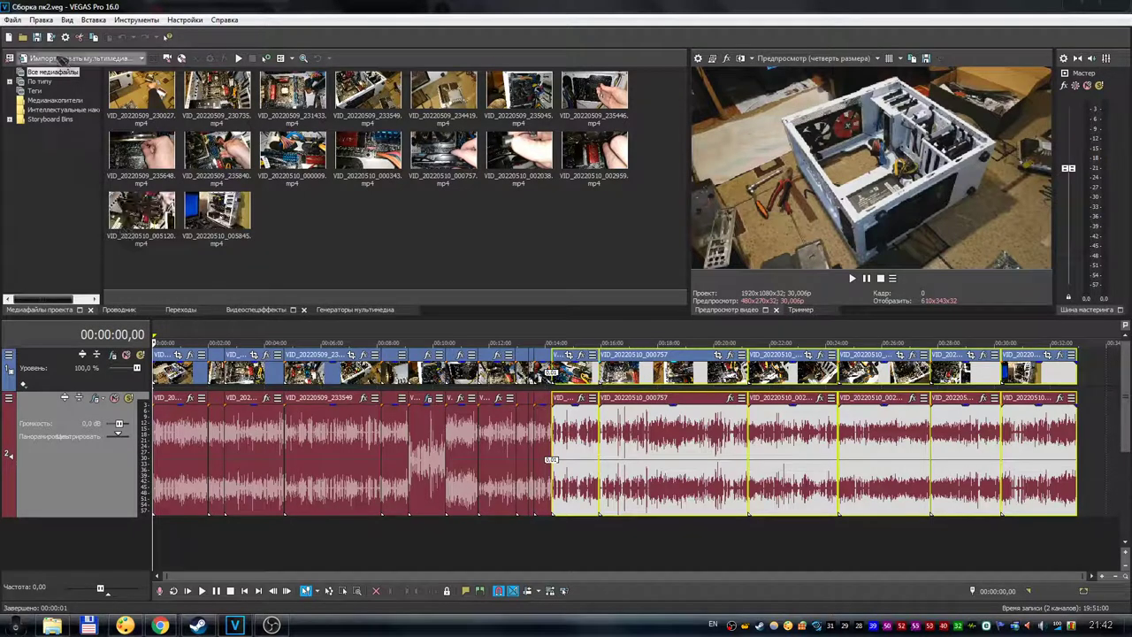
Step: Open the Render As dialog and turn off the favorites-only filter to look through all available formats
click(51, 37)
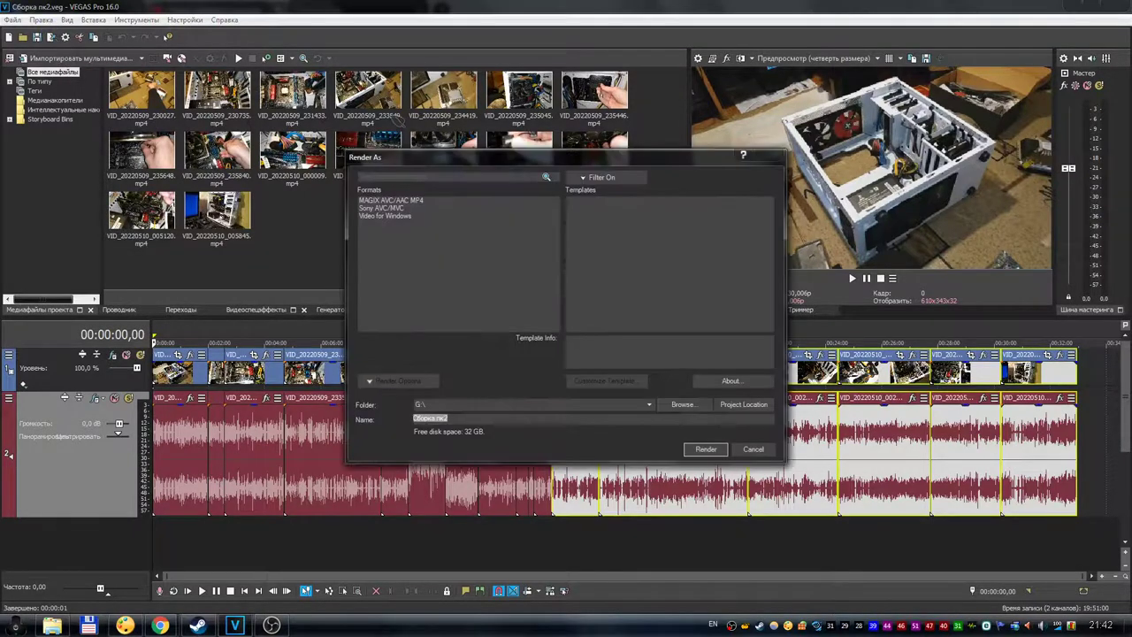
click(598, 177)
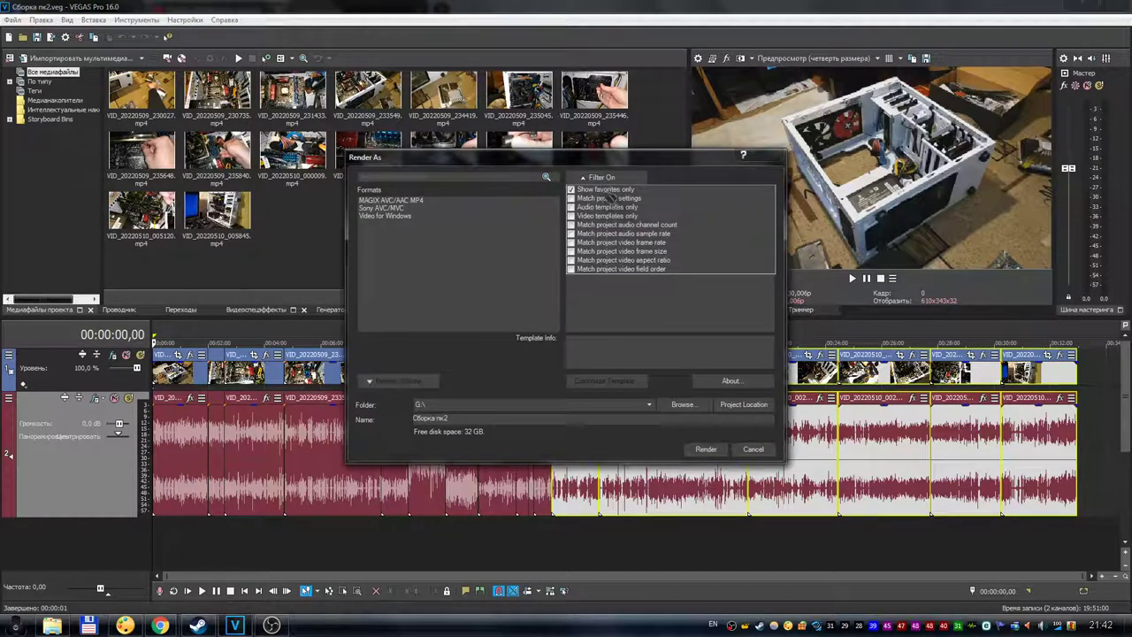
click(607, 189)
click(608, 178)
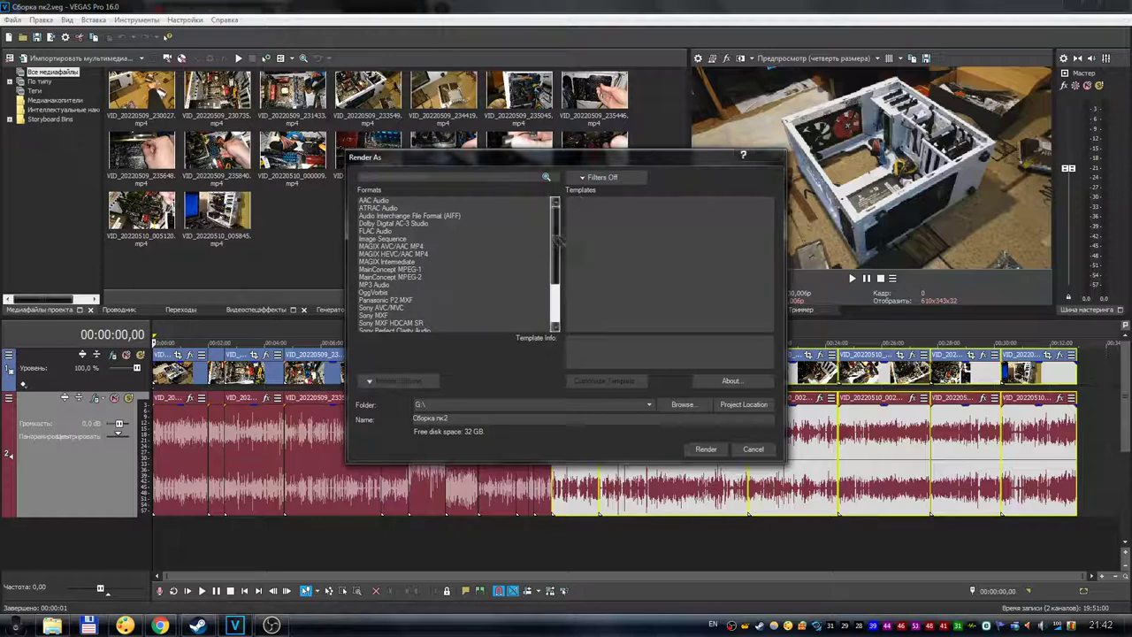
scroll(538, 238, down, 3)
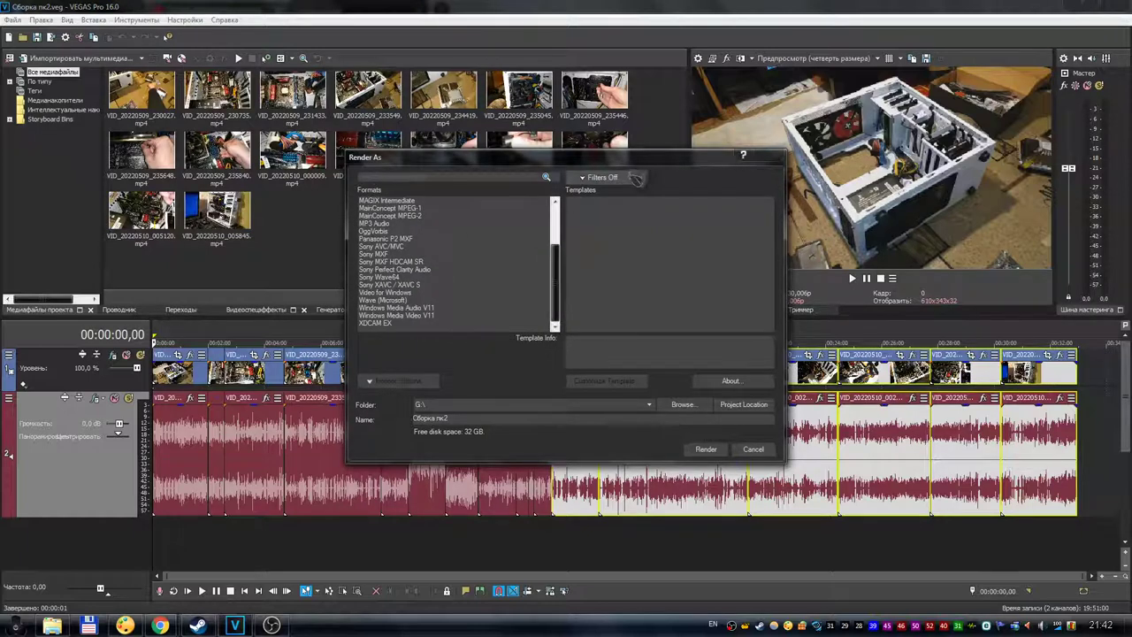
Step: Restrict the render formats to favorites only again
click(620, 178)
click(607, 189)
click(609, 178)
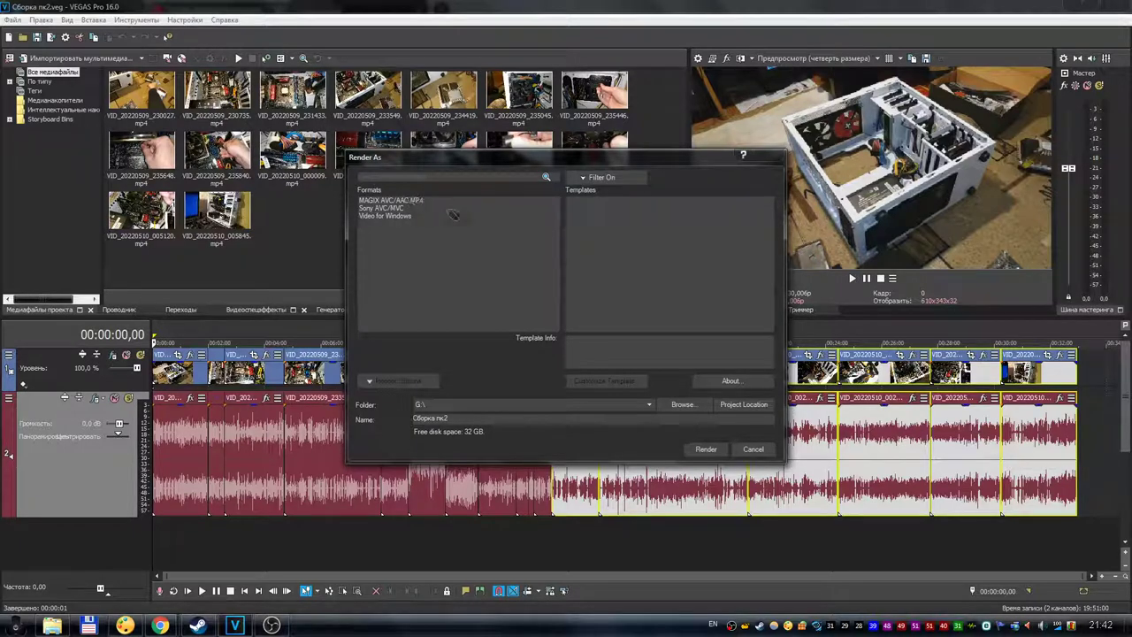
Step: Check the HD 1080-30p YUV good template of Video for Windows and view the favorite templates of the other two formats
click(409, 217)
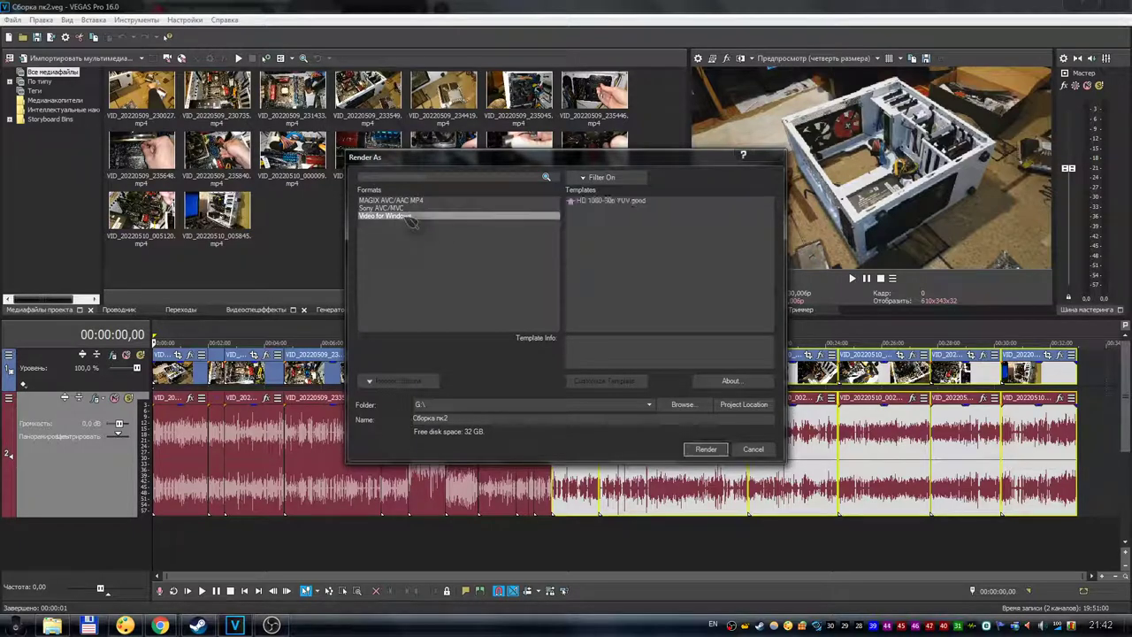
click(620, 202)
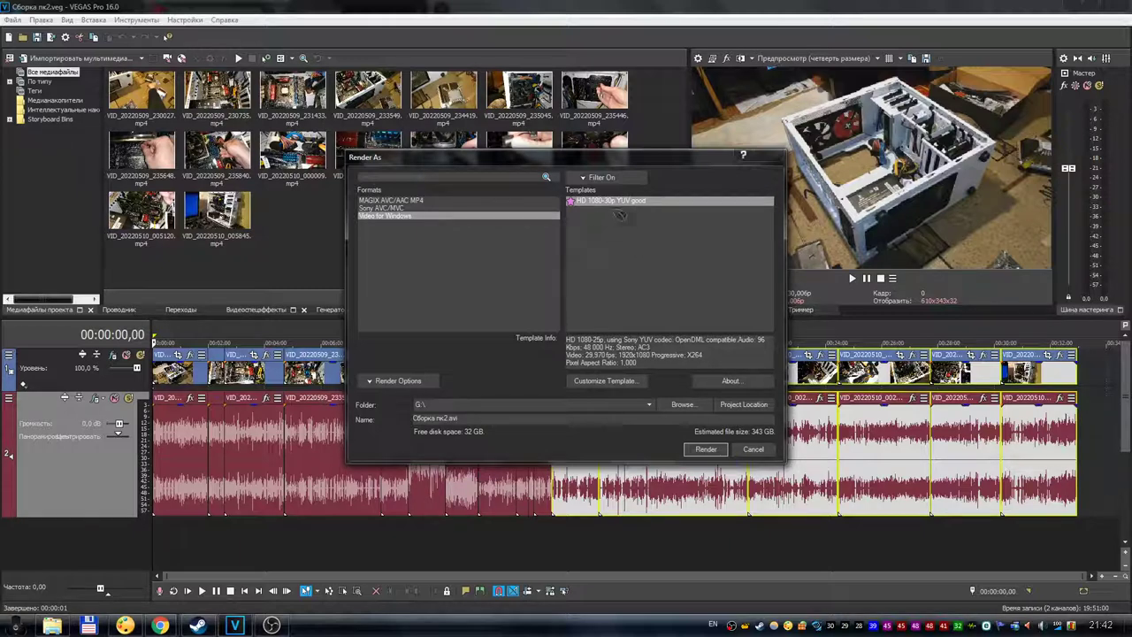
click(409, 201)
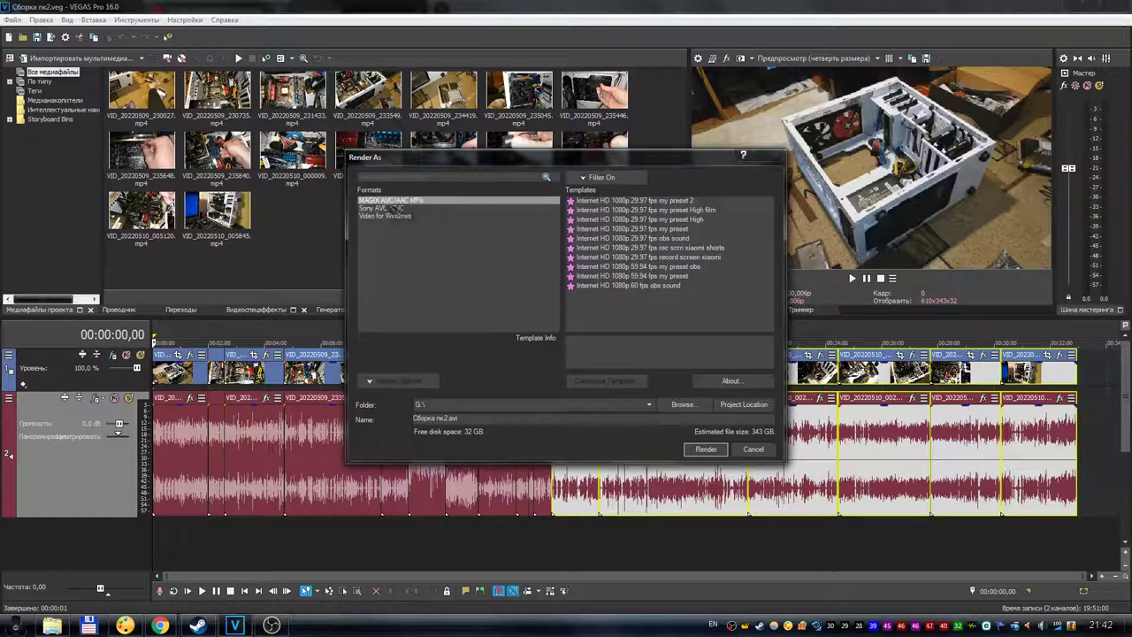
click(387, 208)
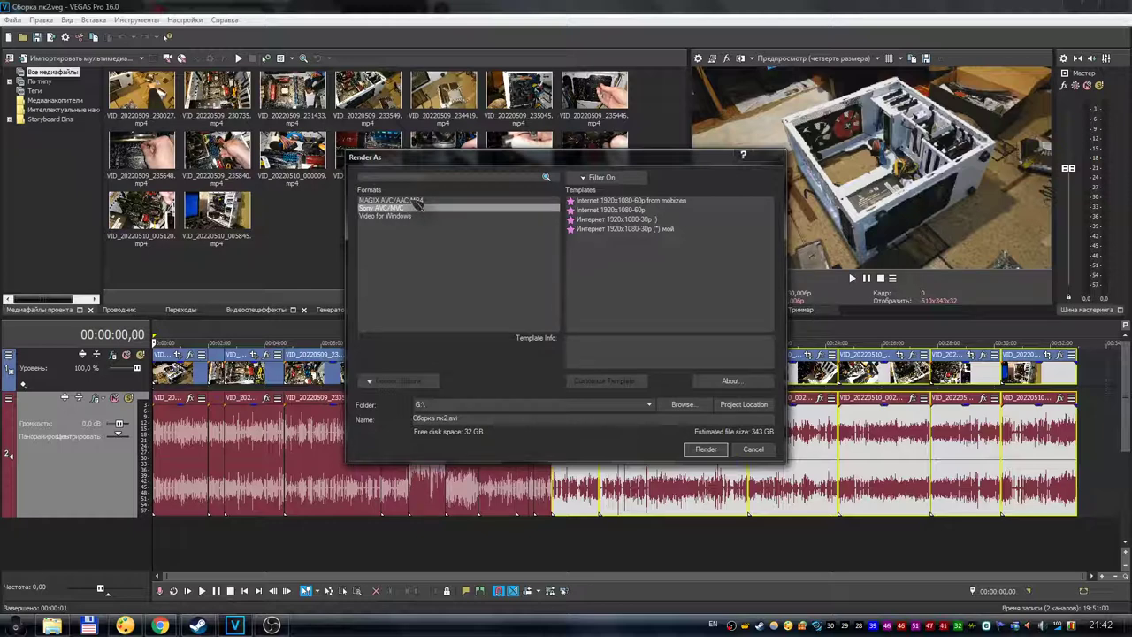
Step: Compare the favorite templates of the MAGIX AVC/AAC MP4 format with those of Sony AVC/MVC
click(418, 201)
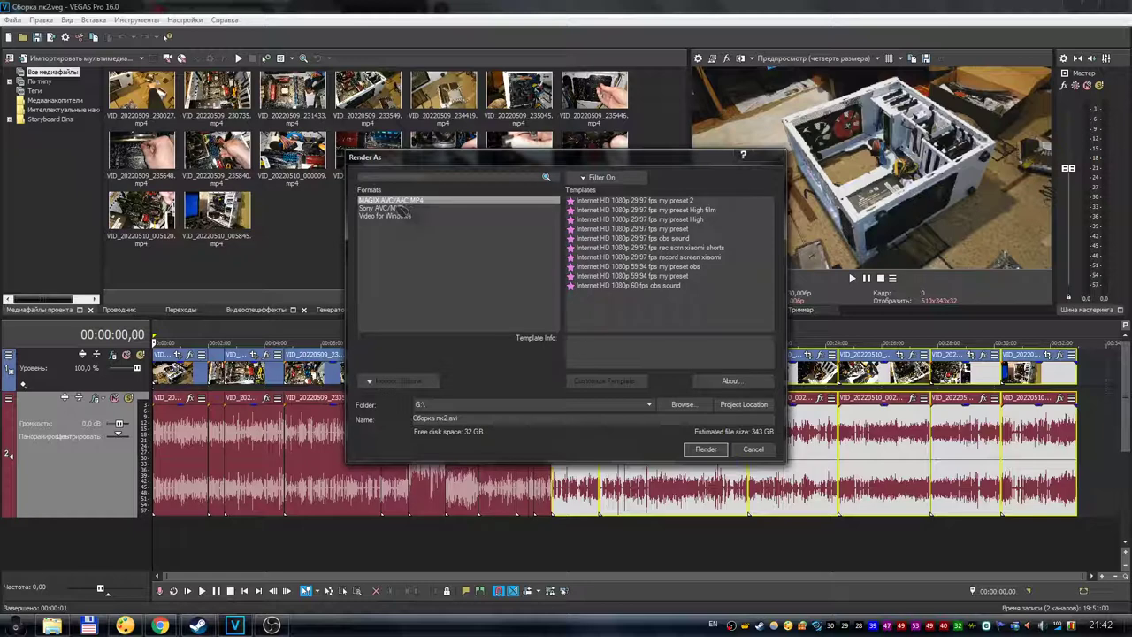
click(405, 209)
click(402, 202)
click(394, 209)
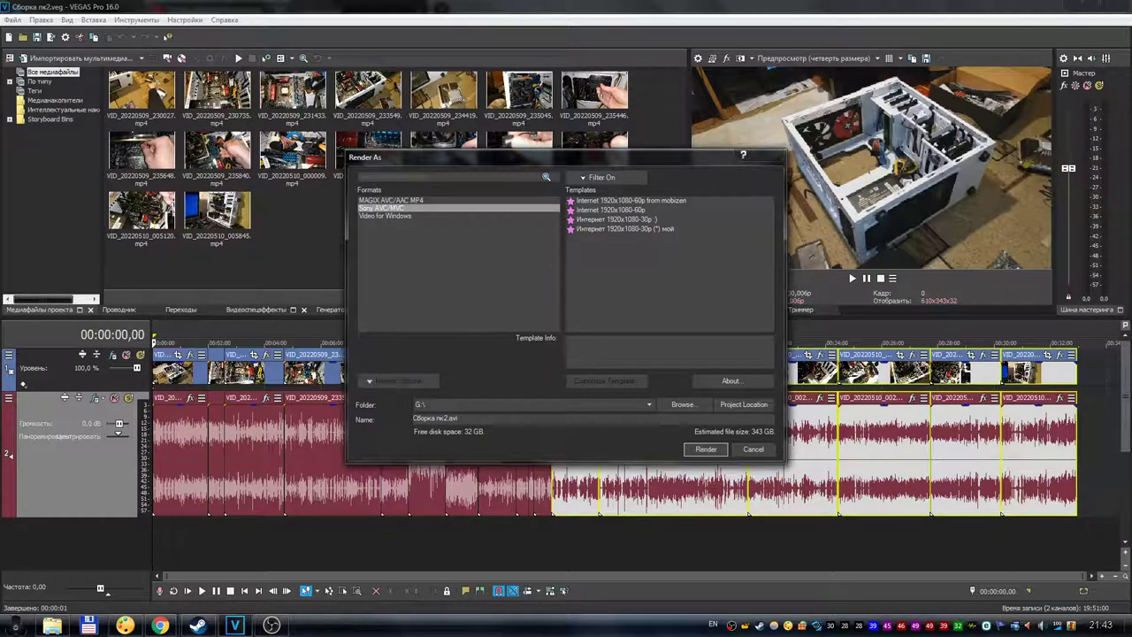
click(423, 203)
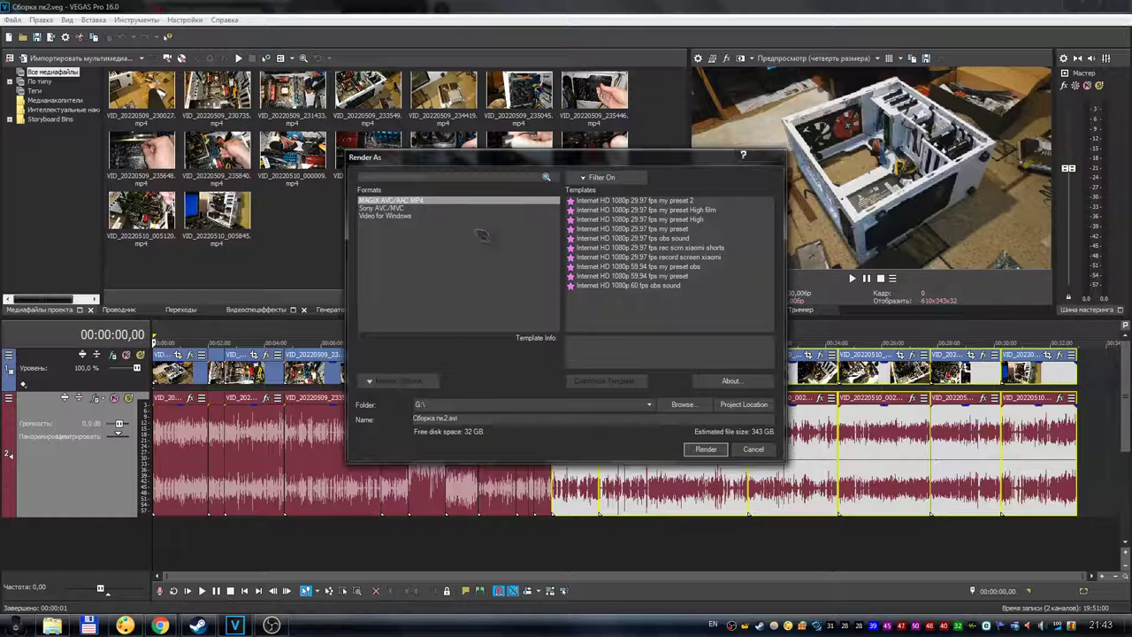
click(388, 208)
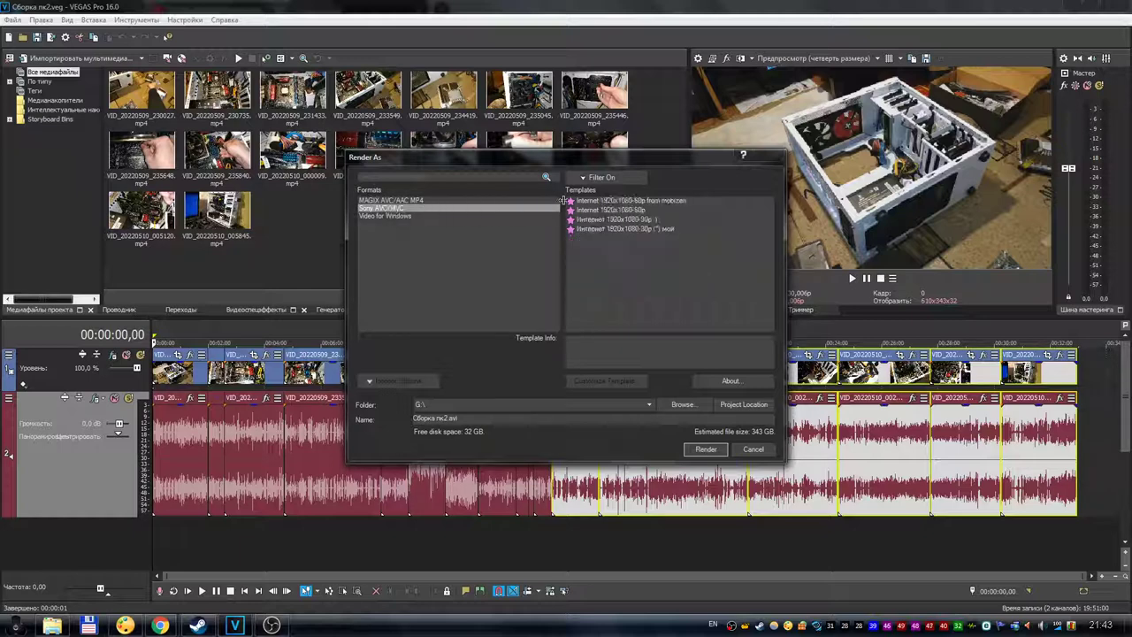
click(431, 202)
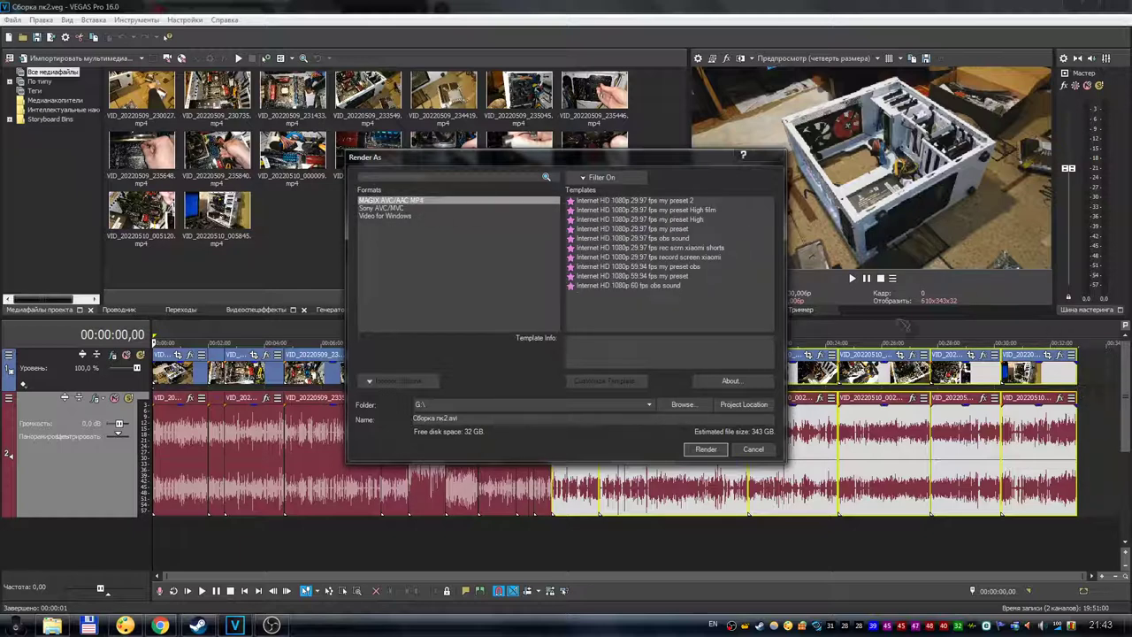
click(398, 208)
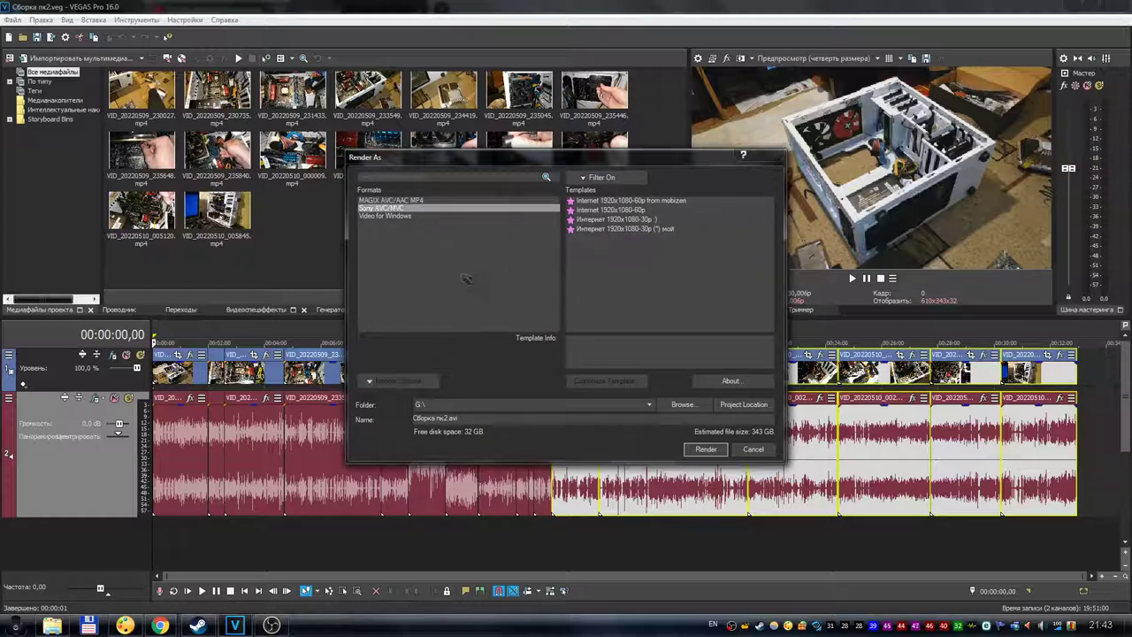
Step: Switch to the PicPick image editor and compare the origonal, sony avc and magix avc screenshots at 100% zoom
click(125, 626)
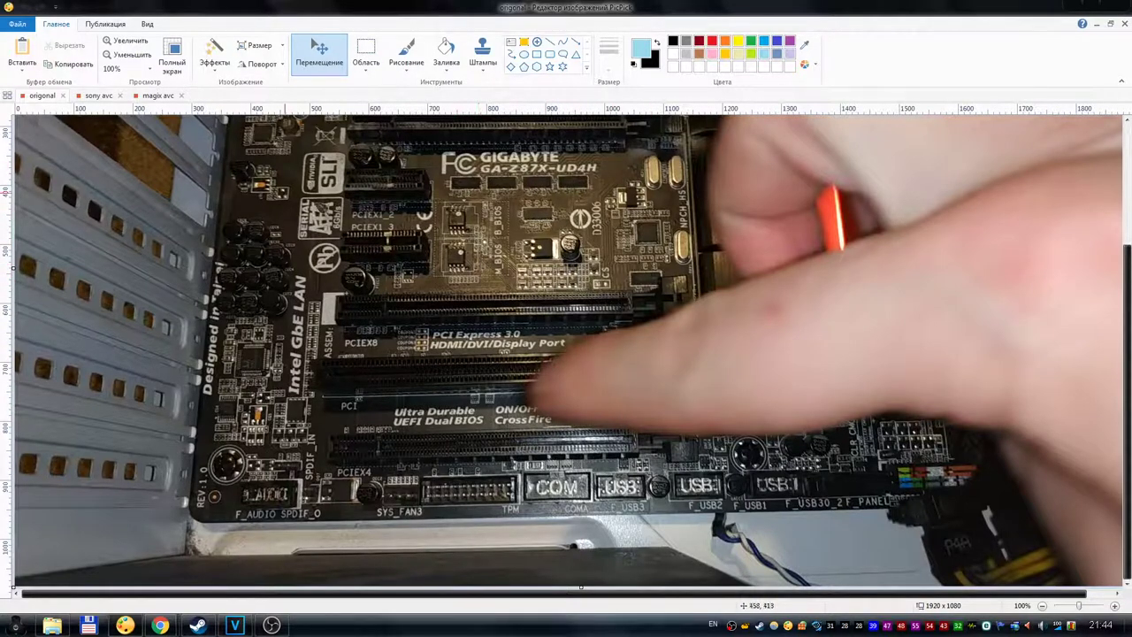
click(96, 97)
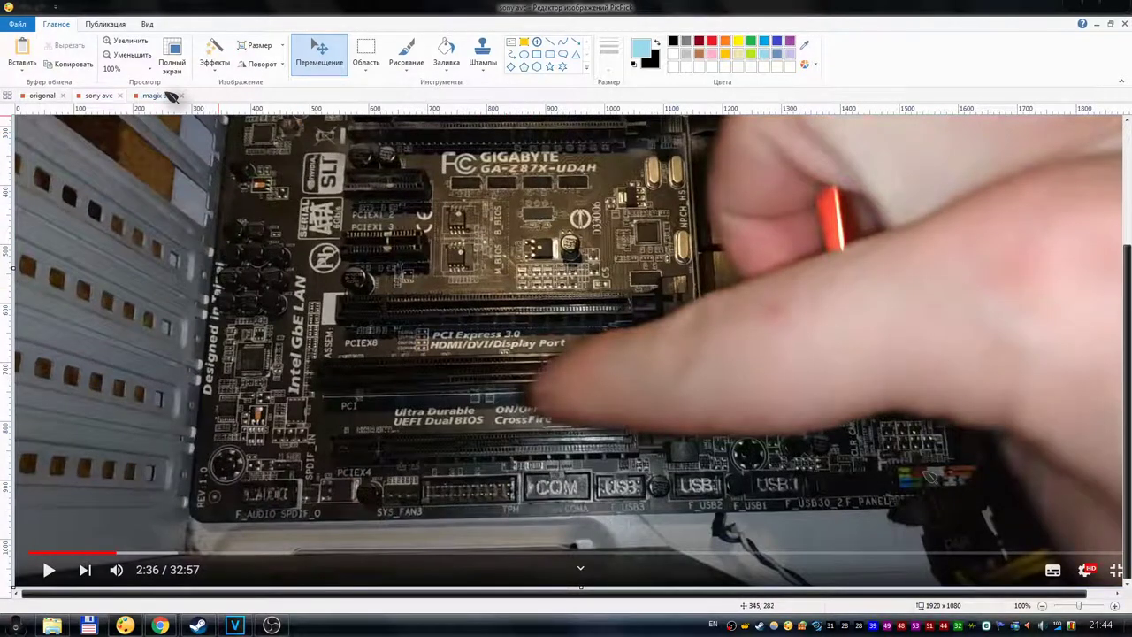
click(159, 95)
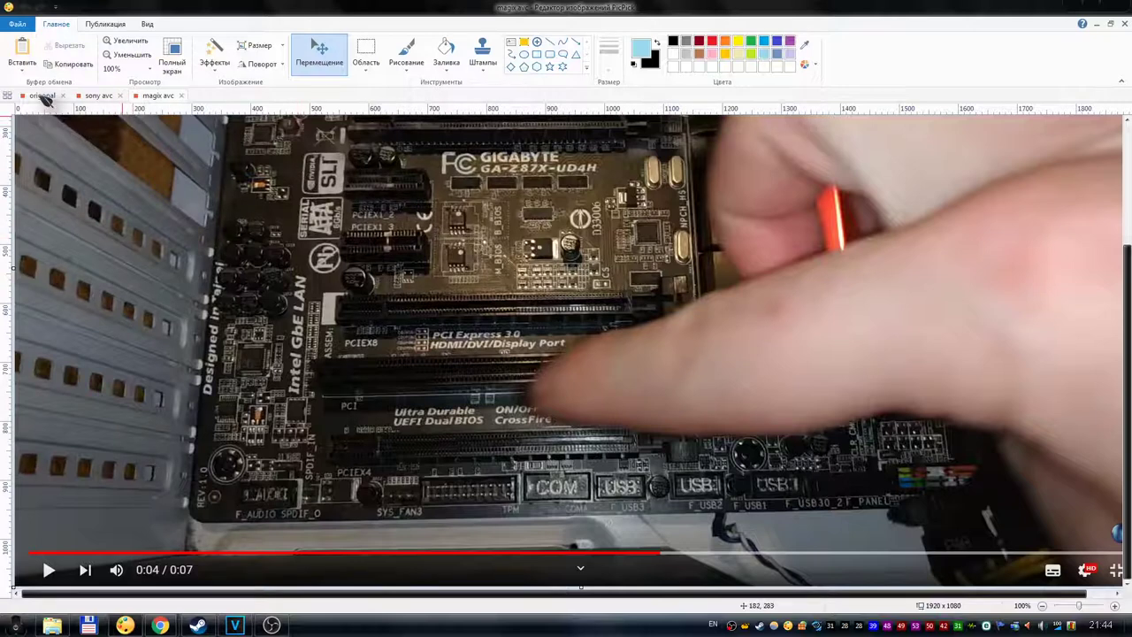
click(42, 97)
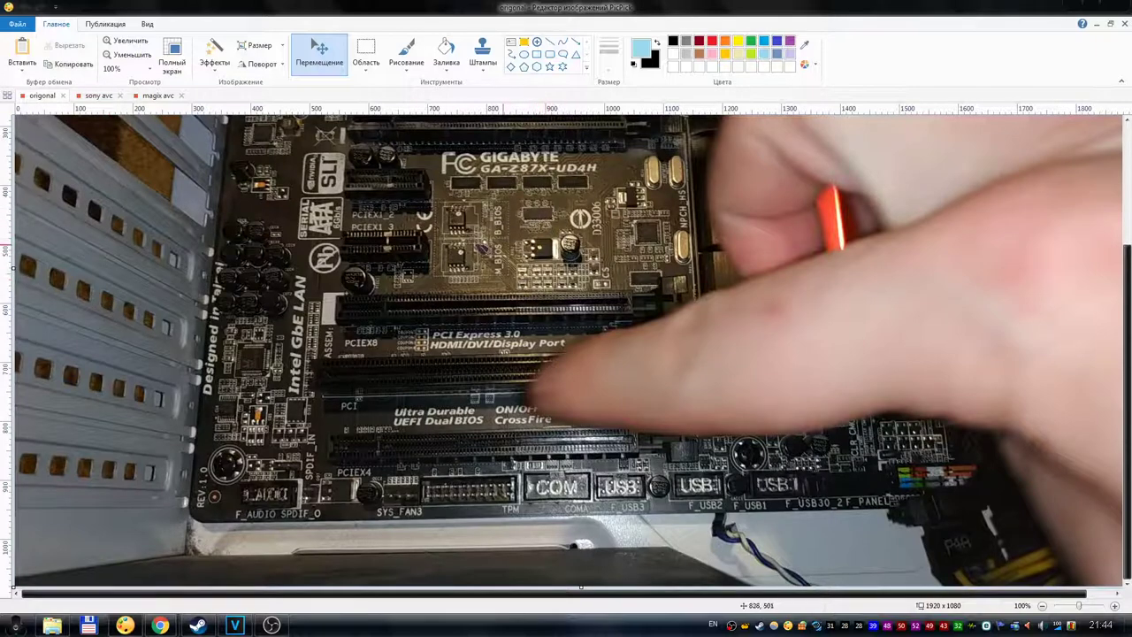
click(103, 95)
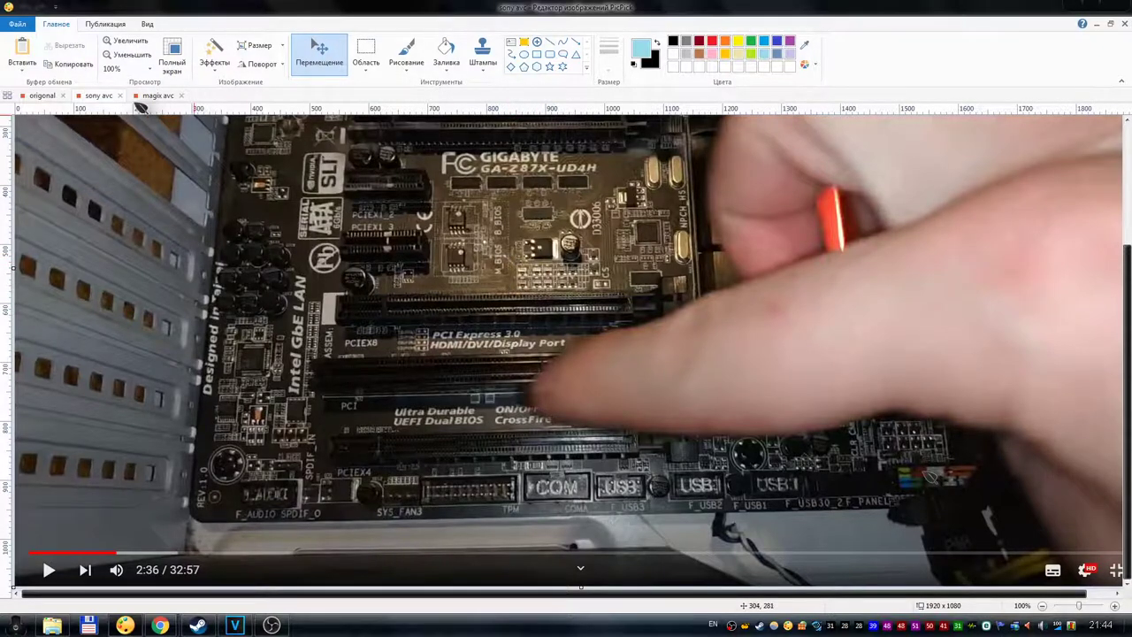
click(160, 96)
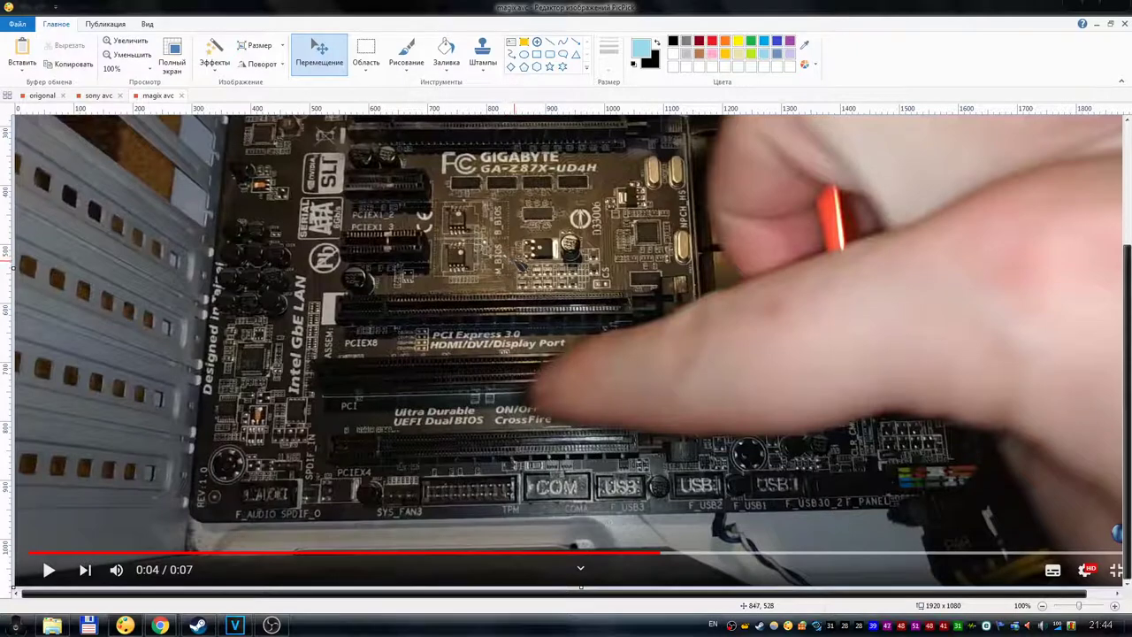
click(106, 96)
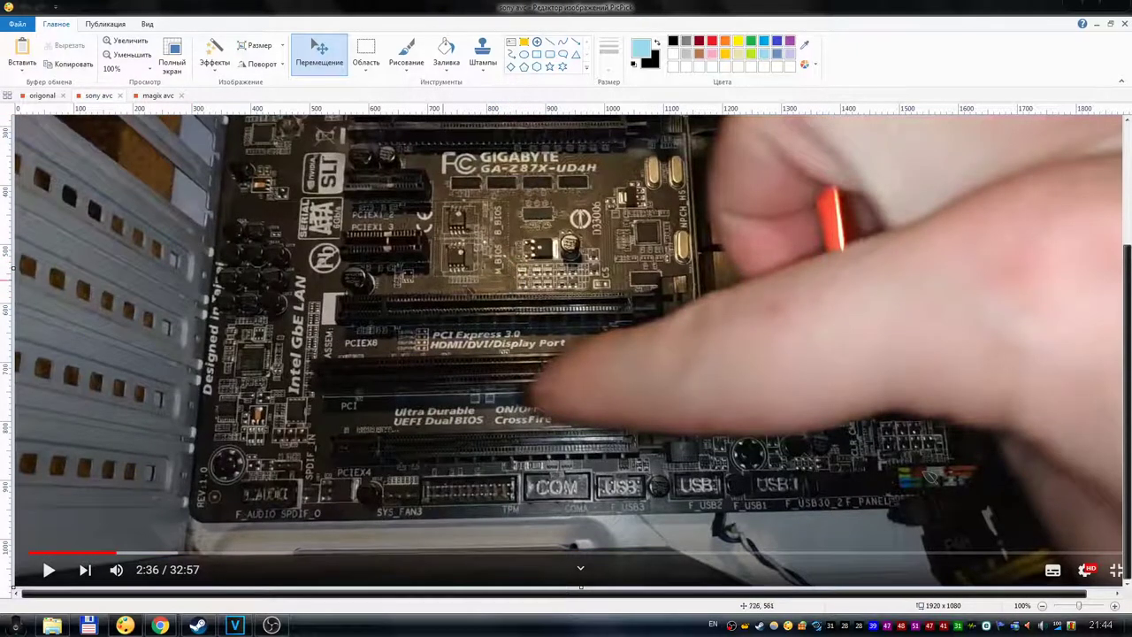
click(43, 95)
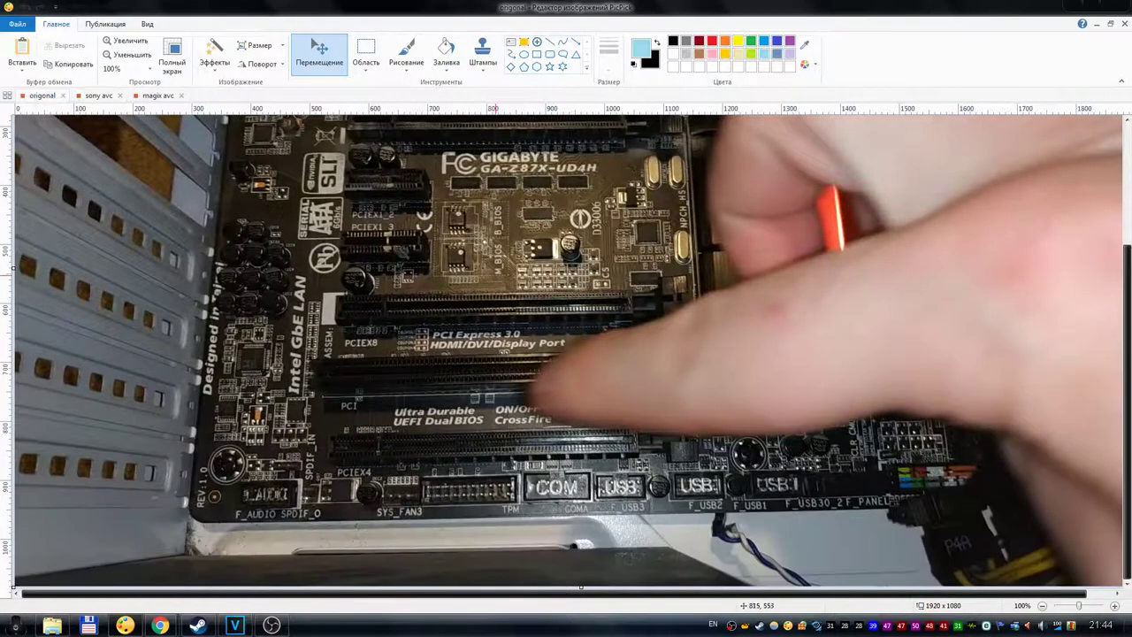
Step: Enlarge the upper area of both the sony avc and magix avc screenshots to 200% zoom
click(105, 96)
scroll(155, 124, up, 3)
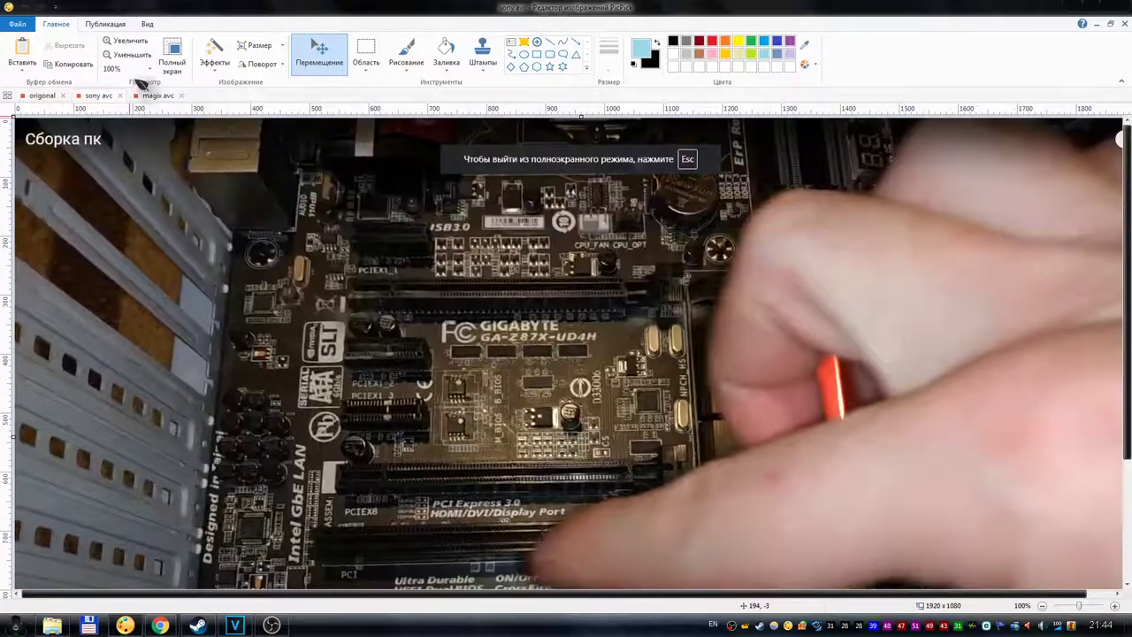
click(129, 42)
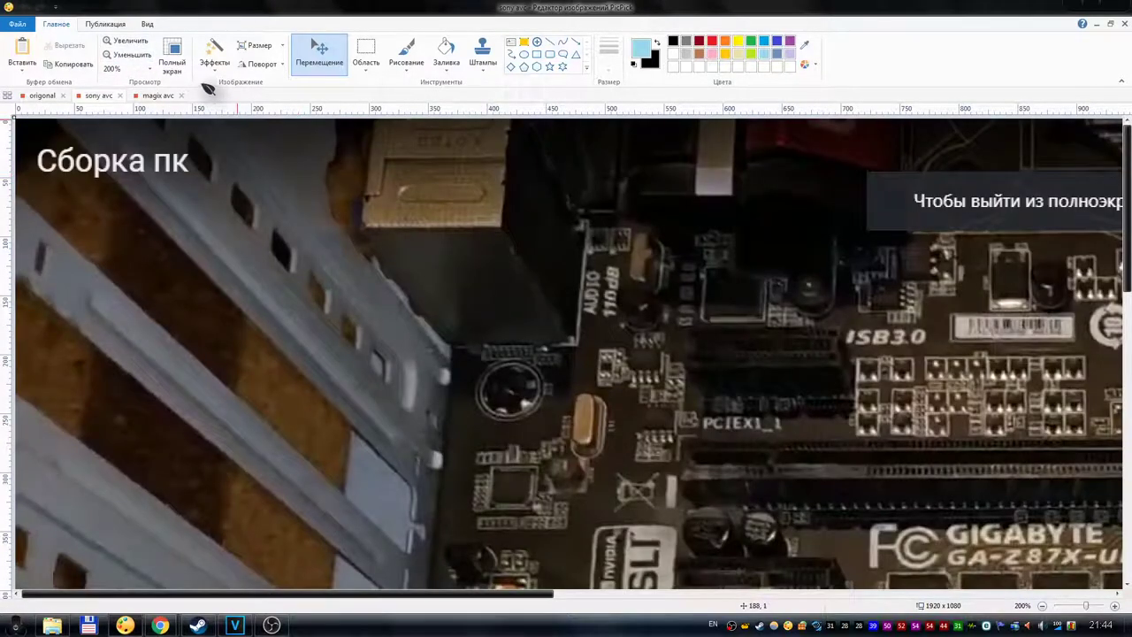
click(155, 96)
click(131, 42)
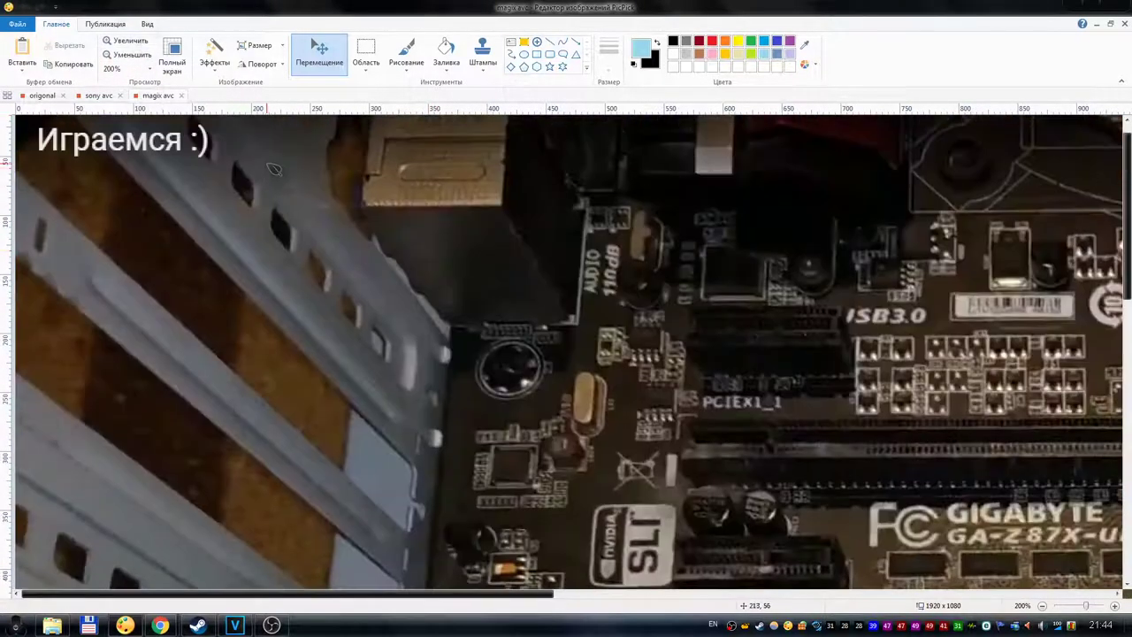
scroll(277, 174, up, 1)
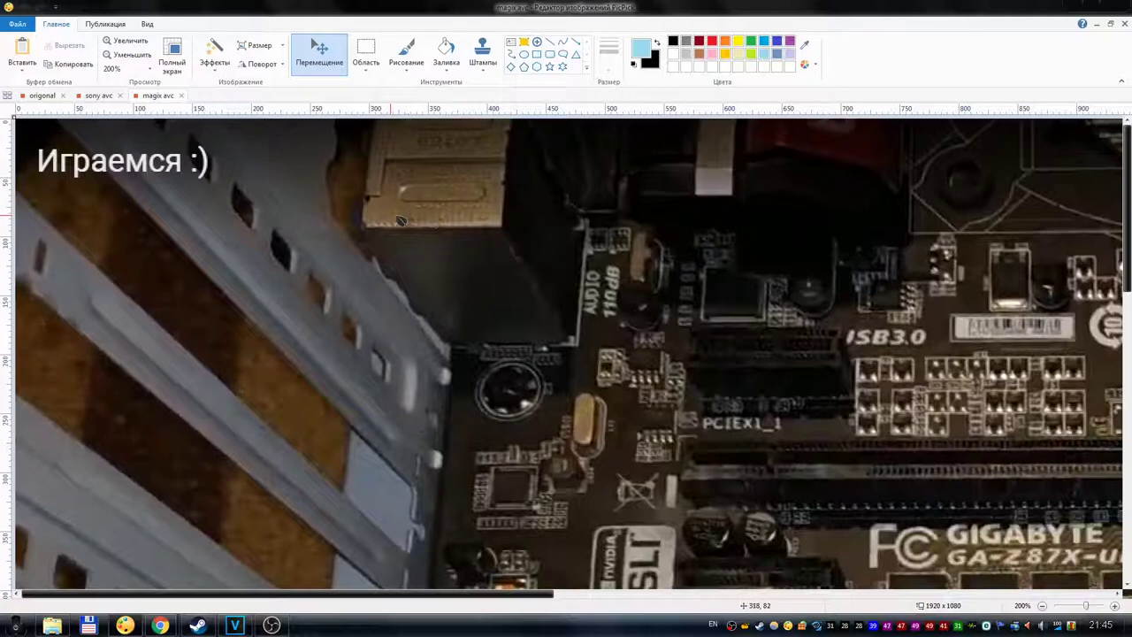
Step: Compare the compression detail in the upper-left area of the sony avc and magix avc screenshots at 200% zoom
click(98, 95)
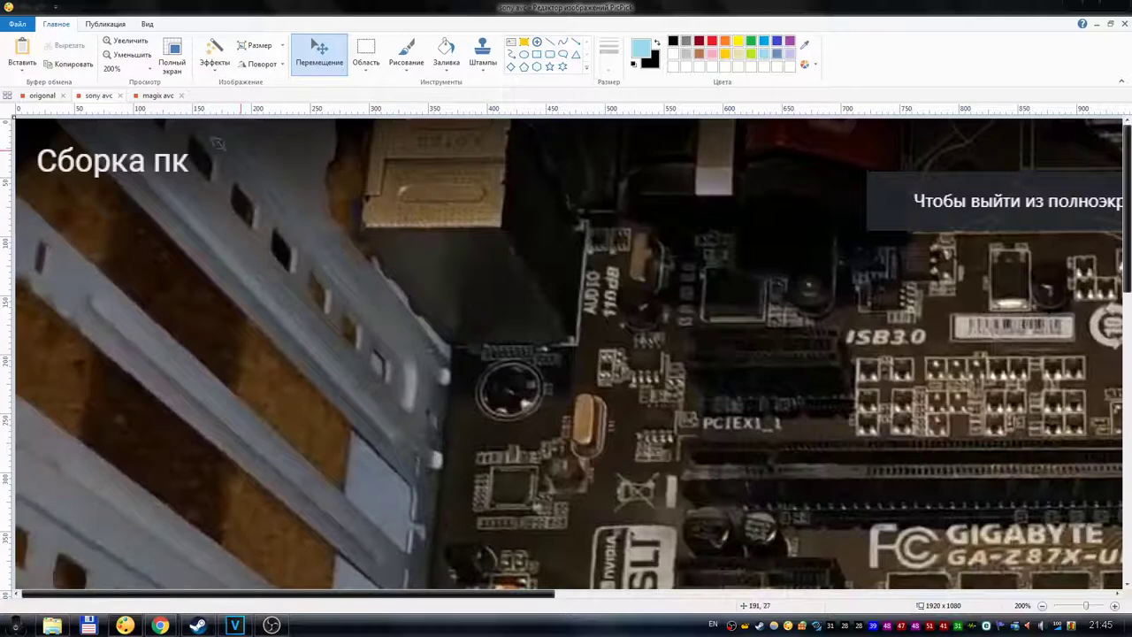
click(159, 96)
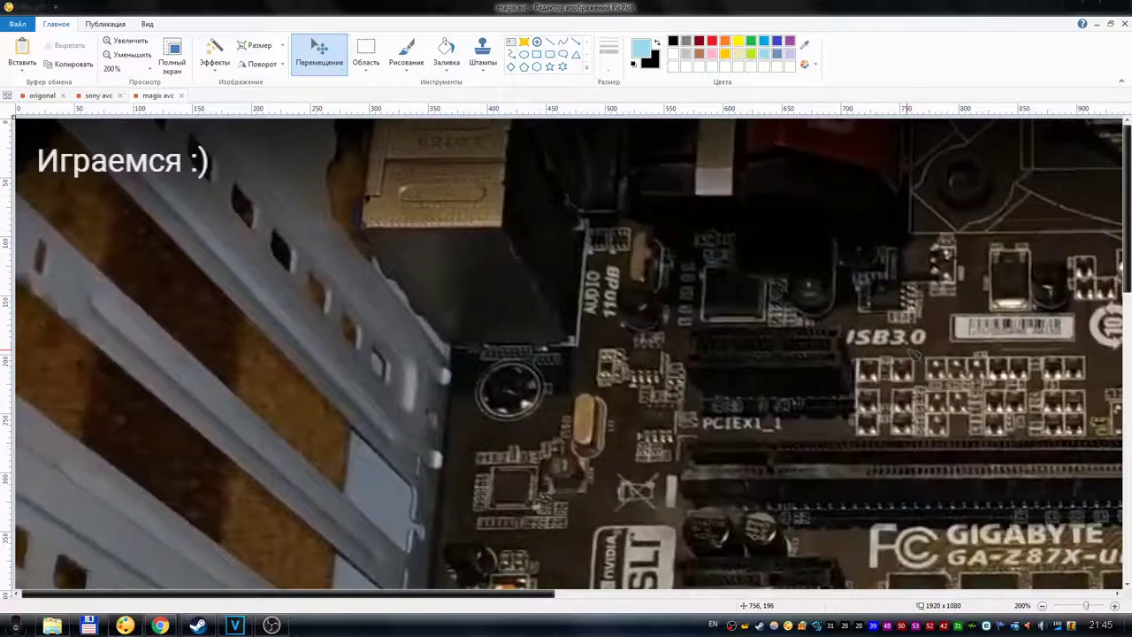
click(99, 96)
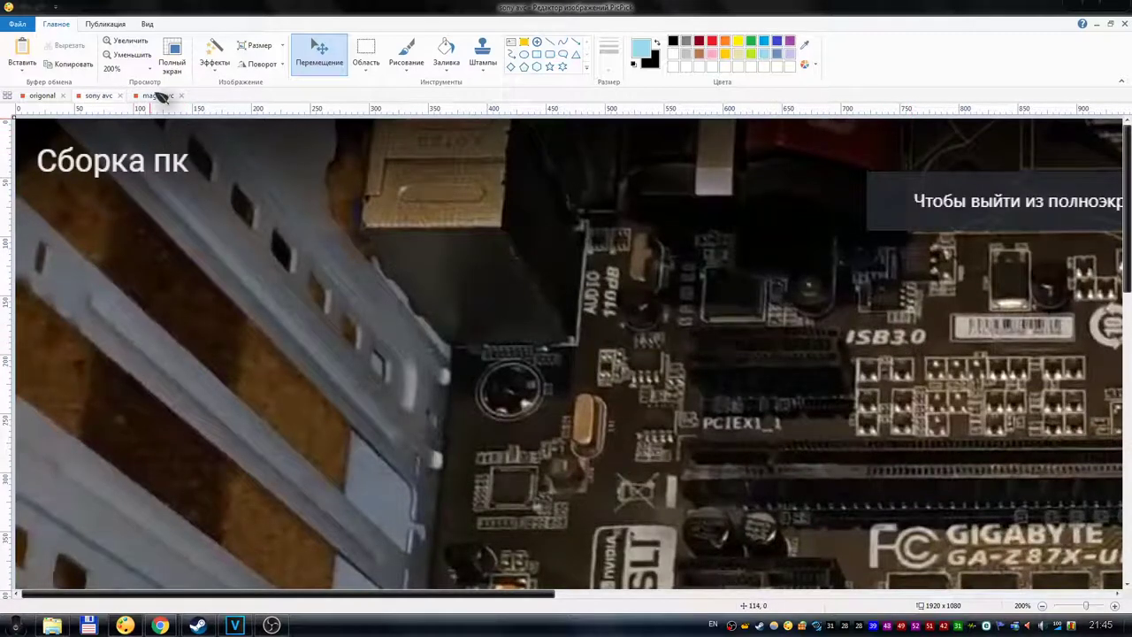
click(157, 96)
click(99, 96)
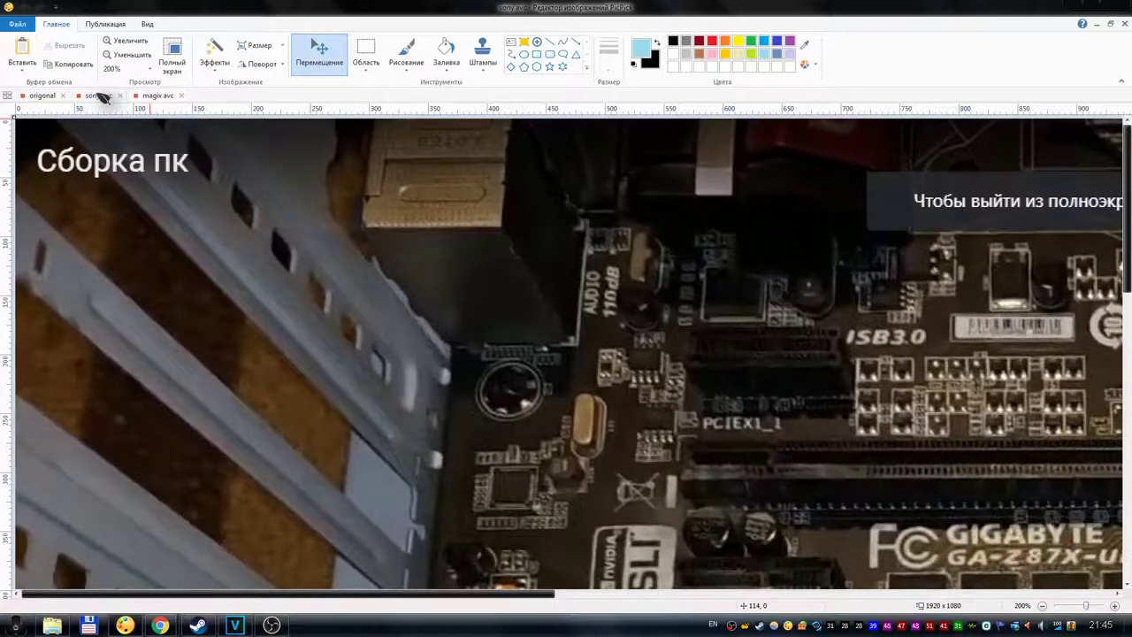
click(152, 98)
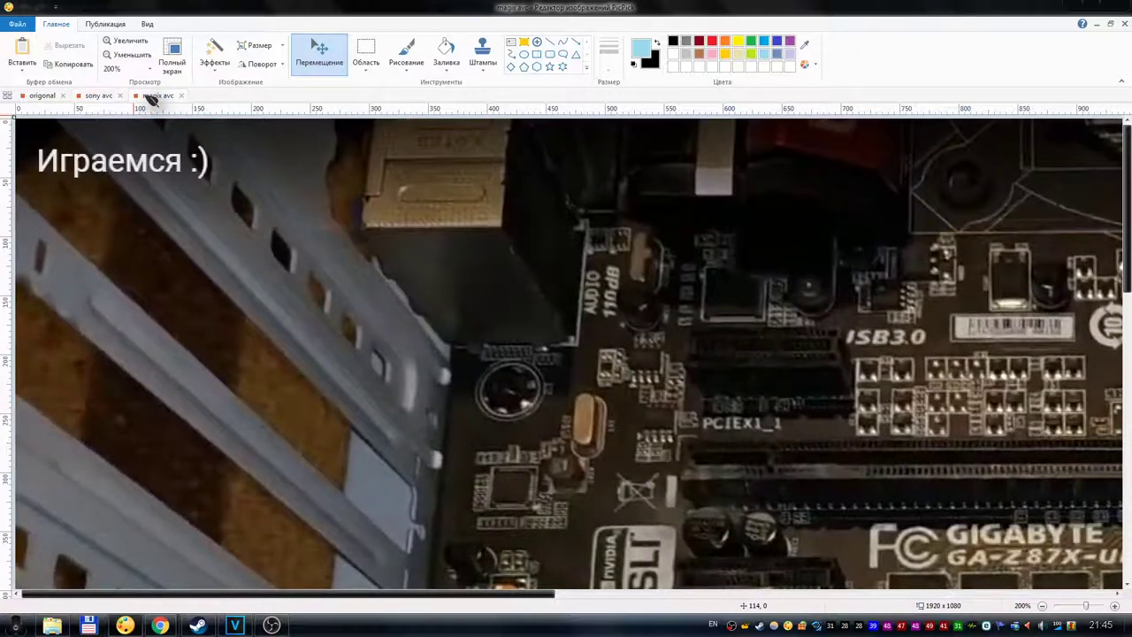
click(105, 97)
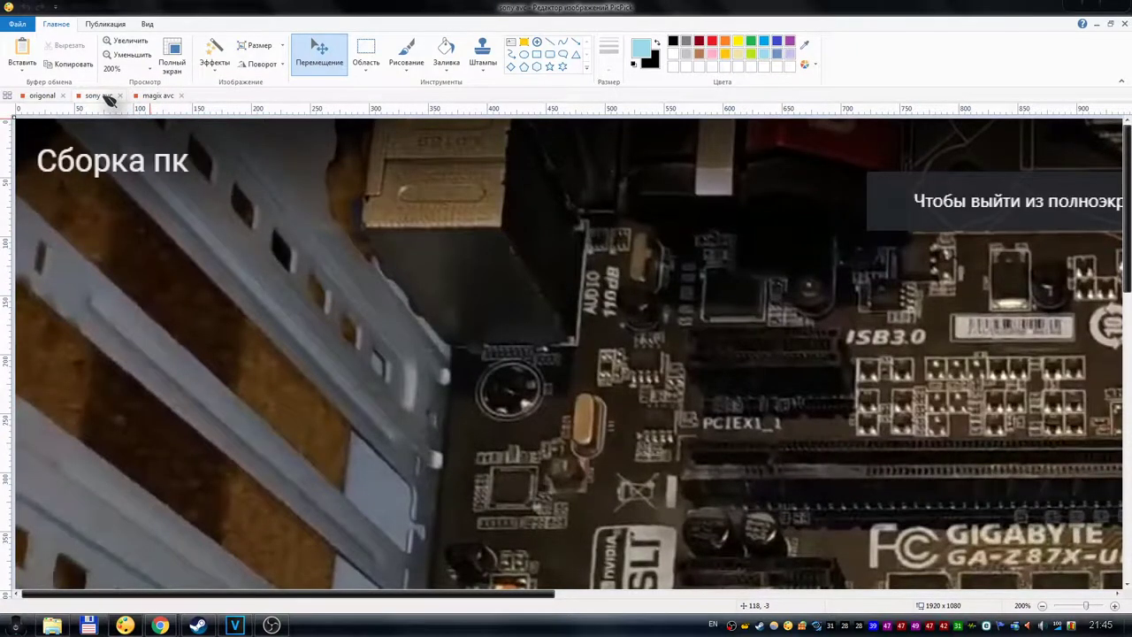
click(152, 96)
Step: Compare the compression detail around the case slots and motherboard lettering lower down in the sony avc and magix avc screenshots at 200% zoom
click(102, 98)
scroll(292, 187, down, 5)
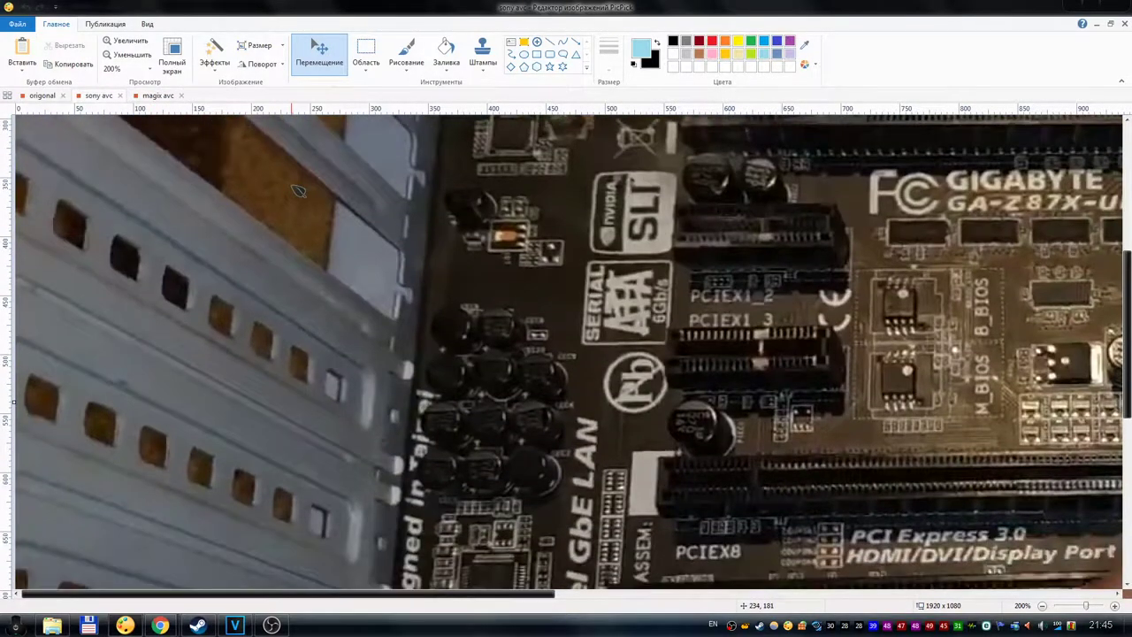
scroll(298, 190, down, 3)
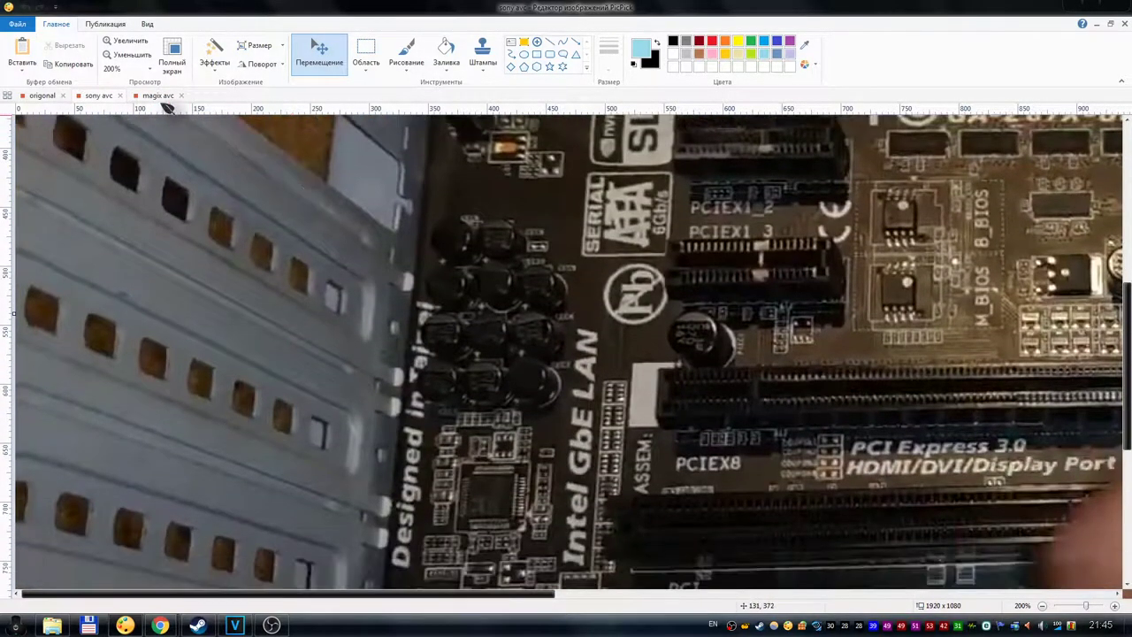
click(158, 95)
scroll(364, 223, down, 6)
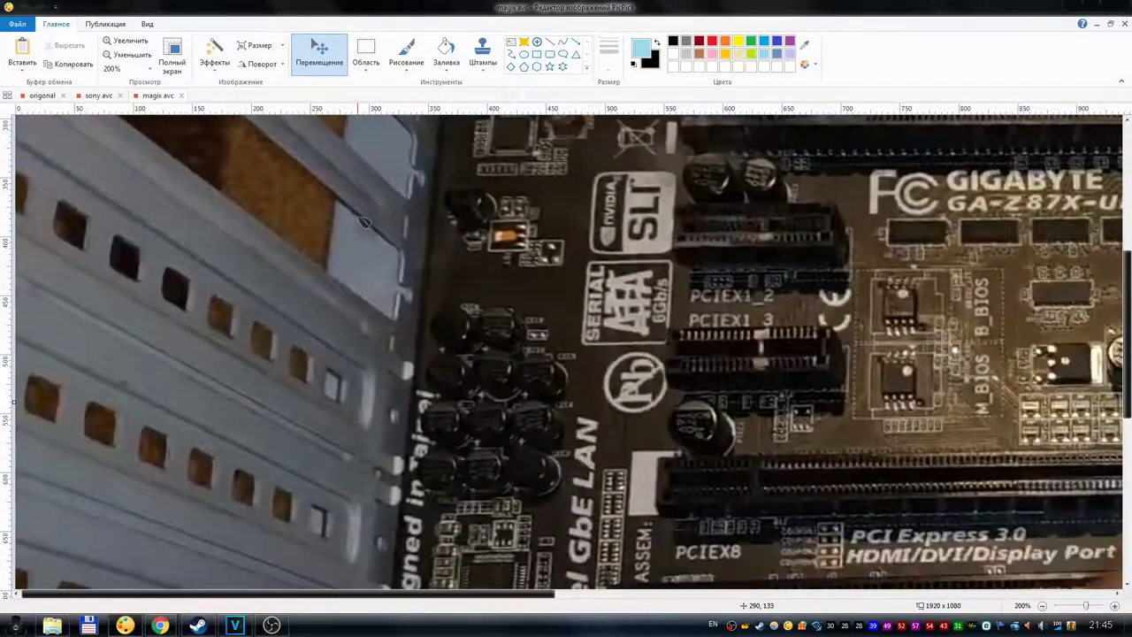
scroll(365, 223, down, 6)
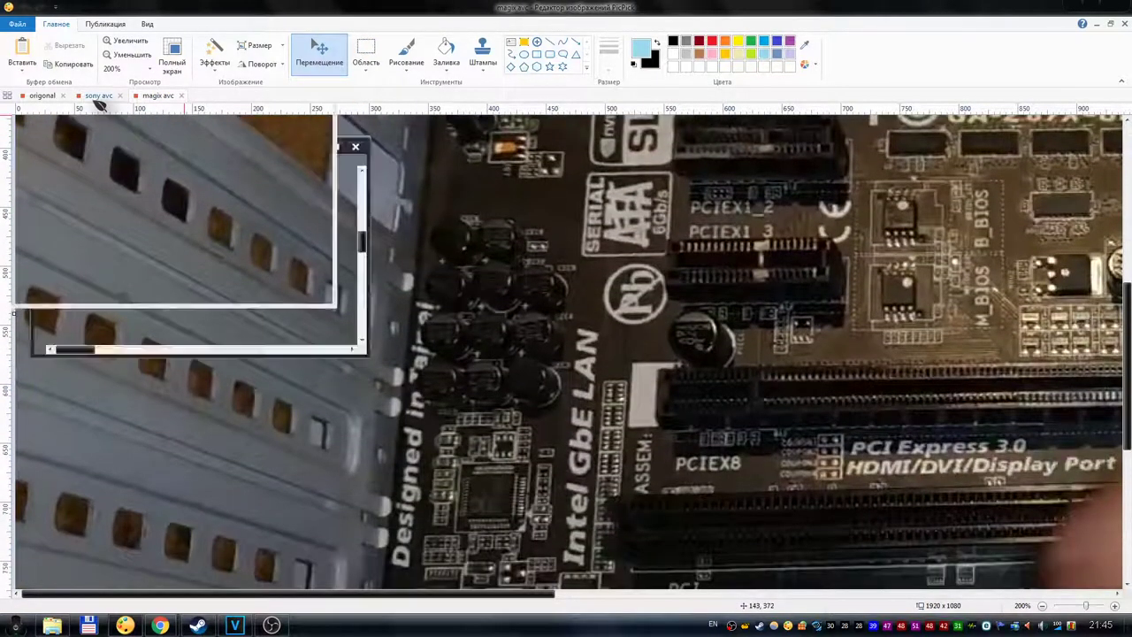
click(99, 99)
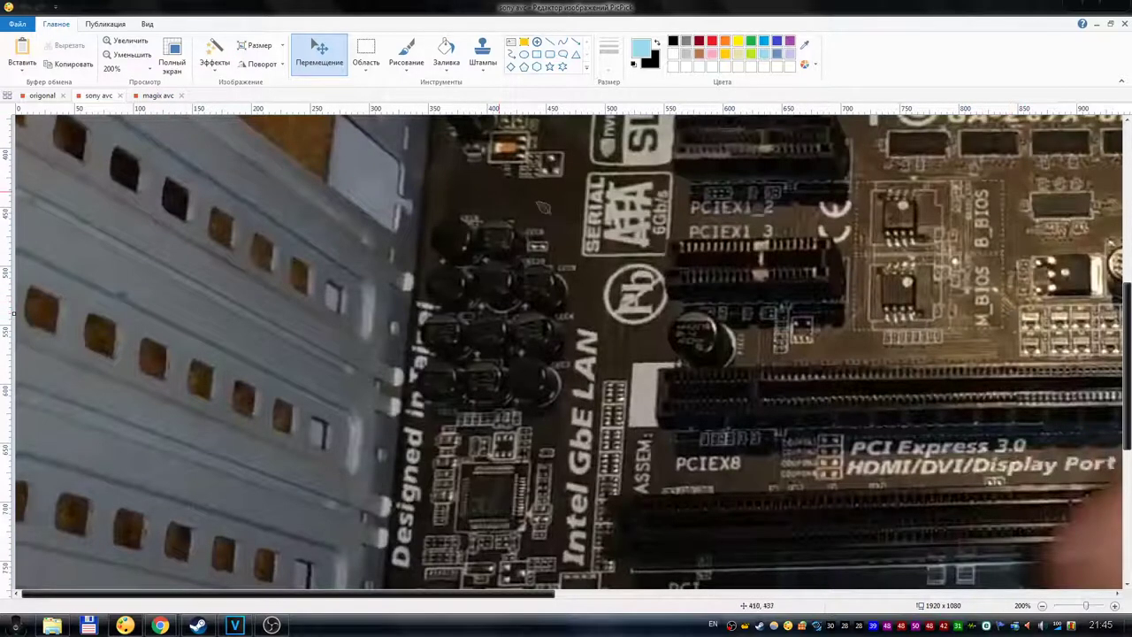
click(156, 95)
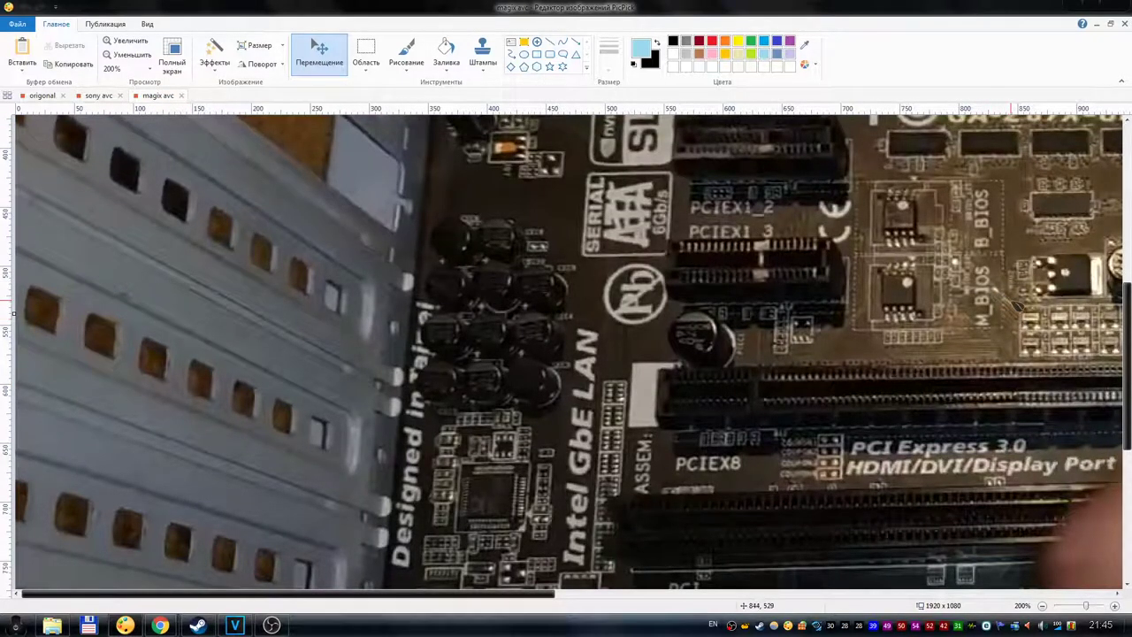
click(96, 96)
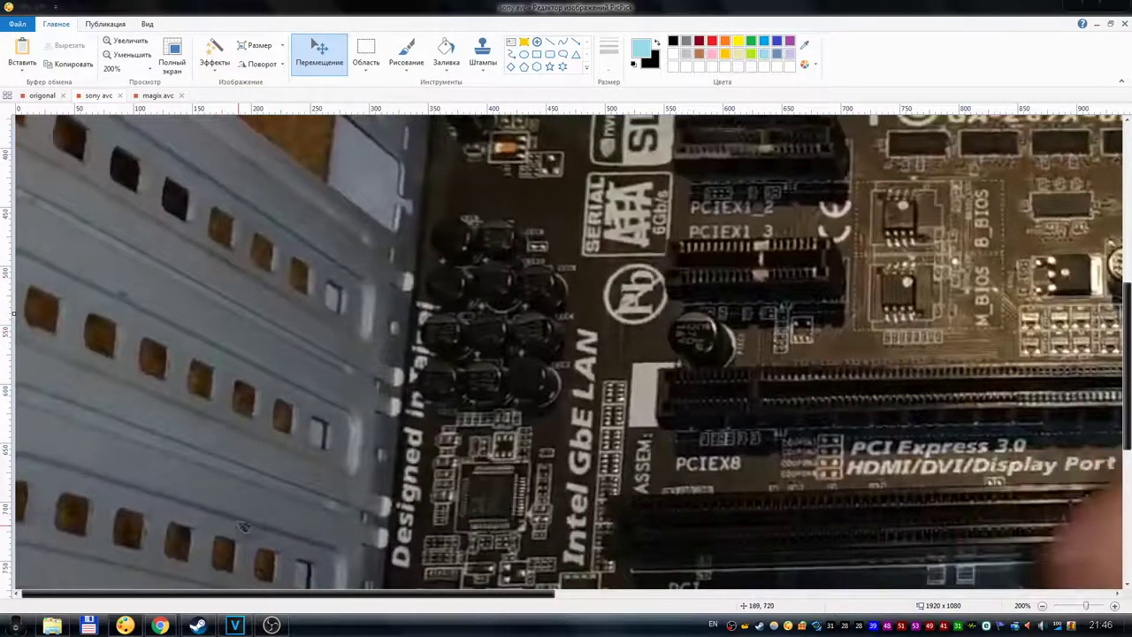
Step: Switch to VEGAS Pro and disable source adjustment of frame size and frame rate in the Sony AVC/MVC template "Интернет 1920x1080-30p :)"
click(232, 626)
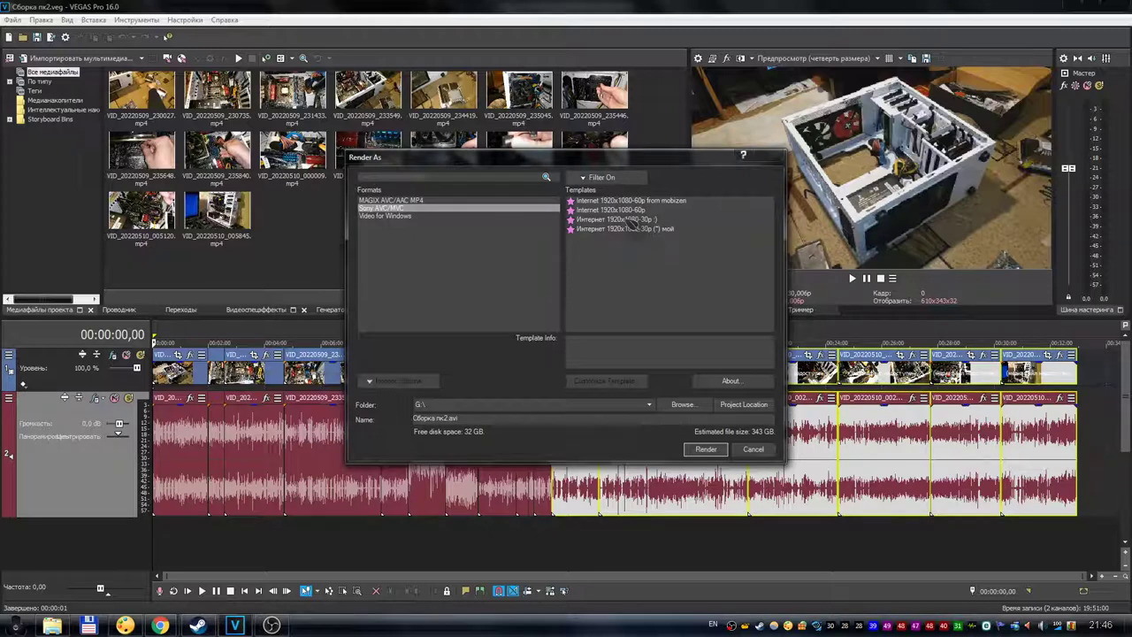
click(410, 201)
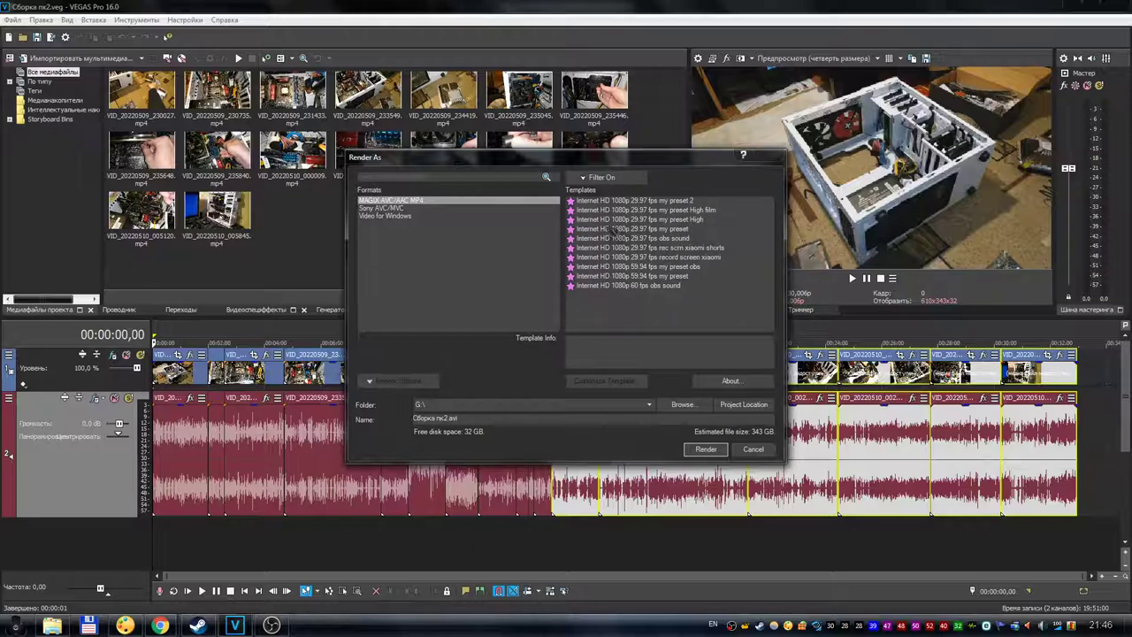
click(397, 209)
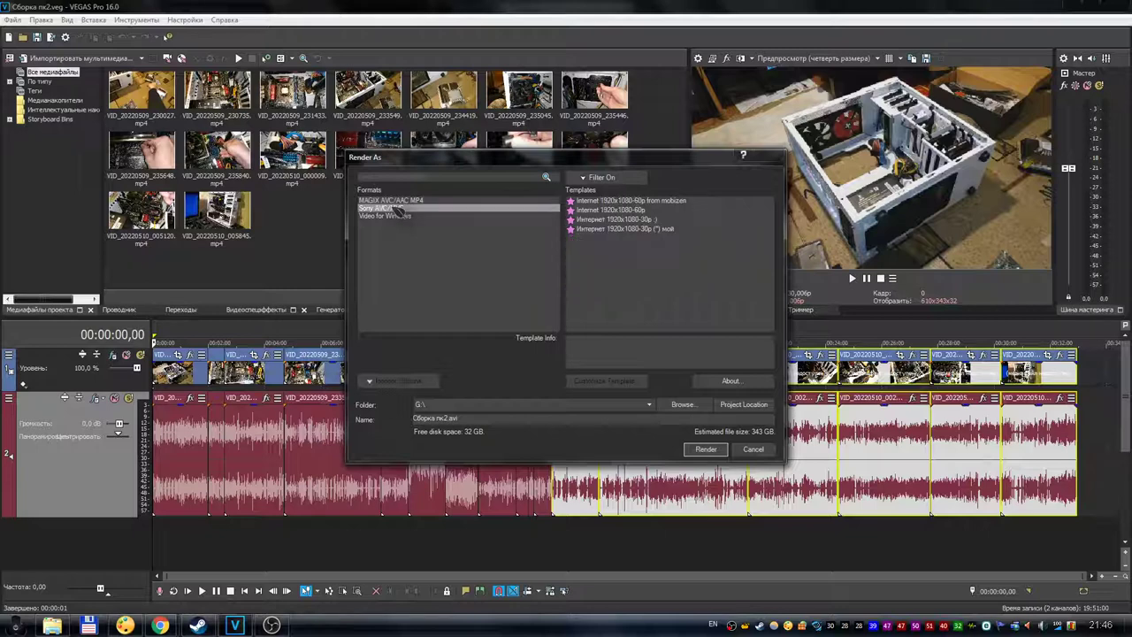
click(617, 219)
click(606, 380)
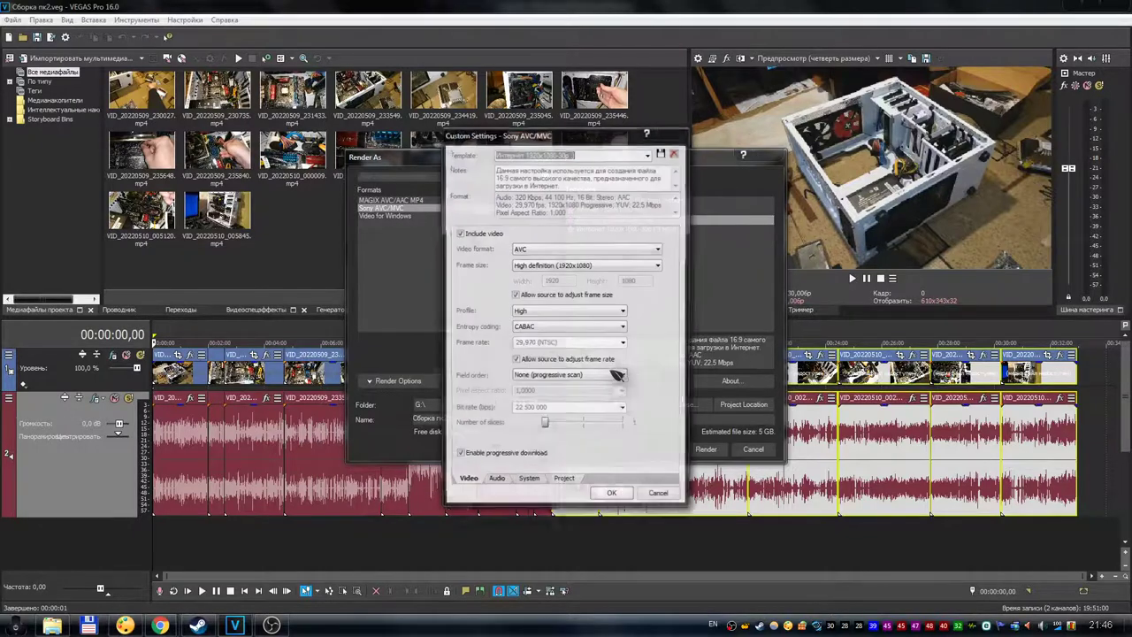
click(547, 297)
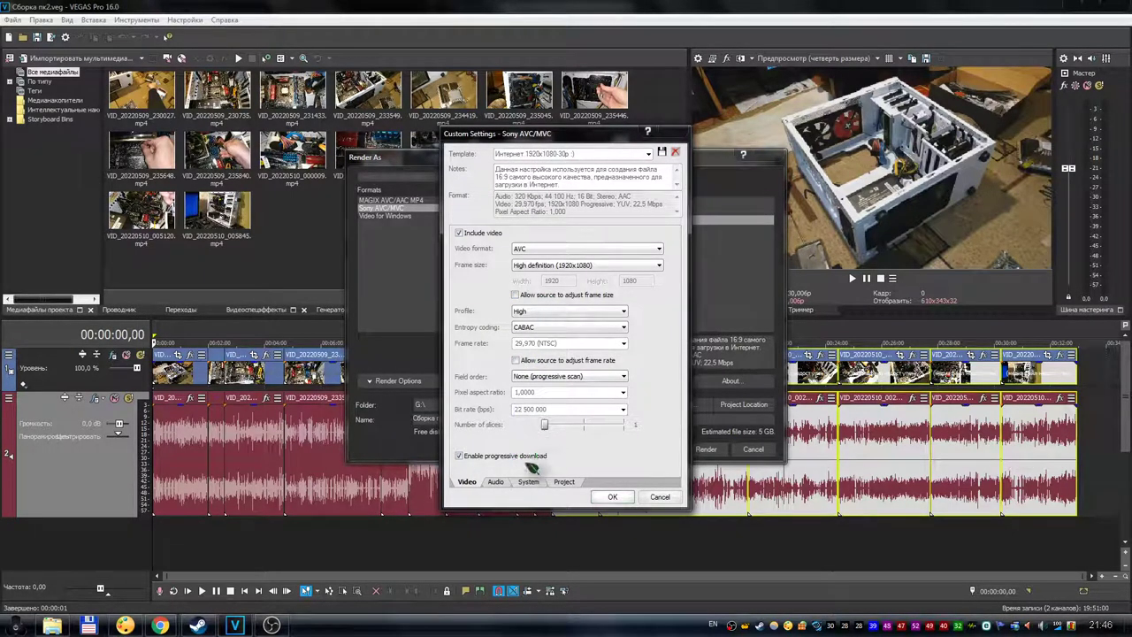
Step: Set the Sony template's audio to a 48 000 Hz sample rate and 512 000 bps bit rate, and accept the custom settings
click(497, 482)
click(563, 262)
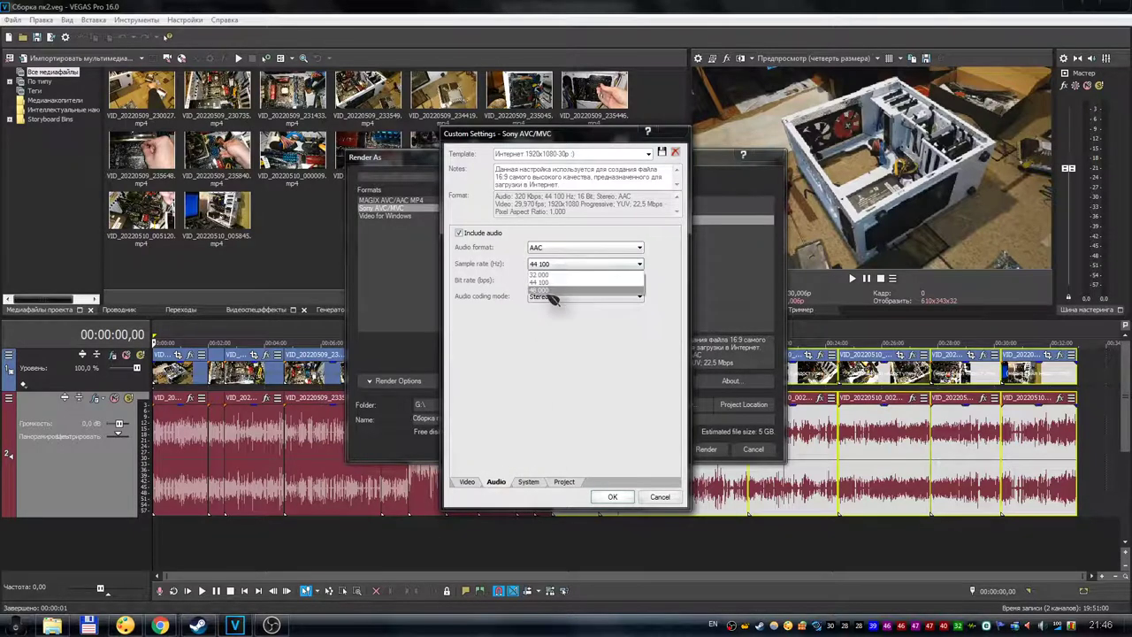
click(547, 281)
click(560, 267)
click(542, 279)
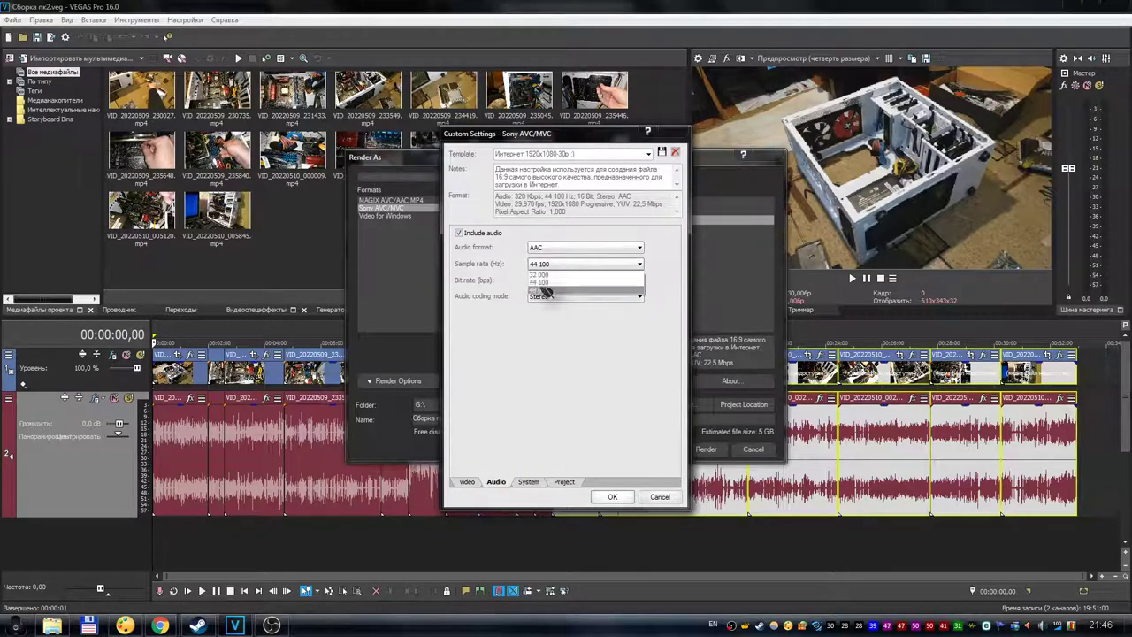
click(541, 282)
click(555, 490)
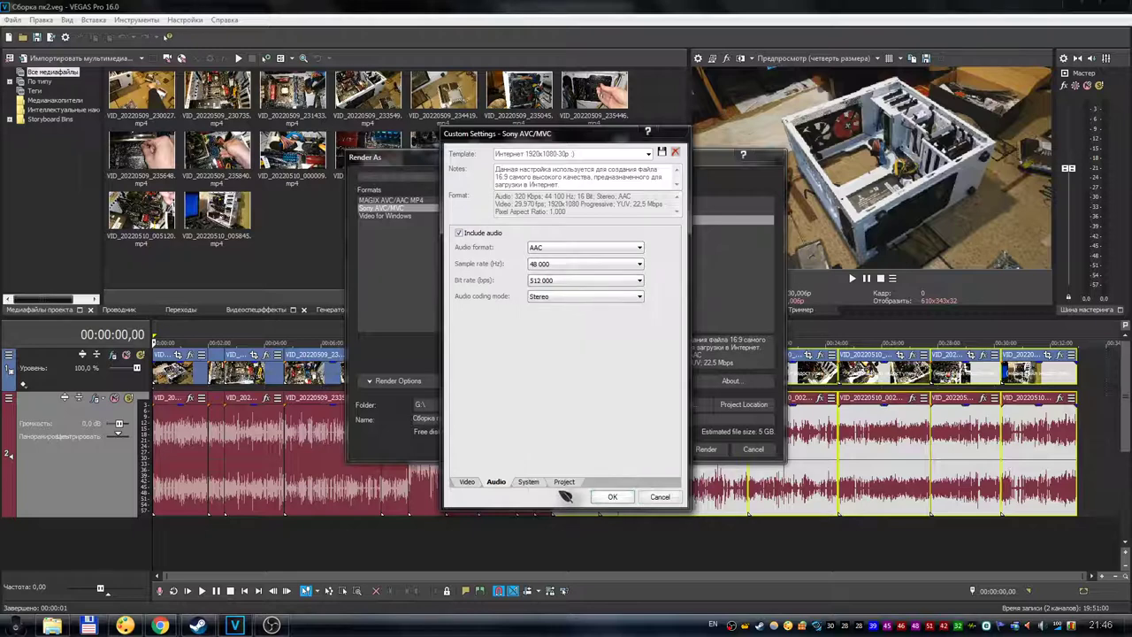
click(468, 484)
click(496, 482)
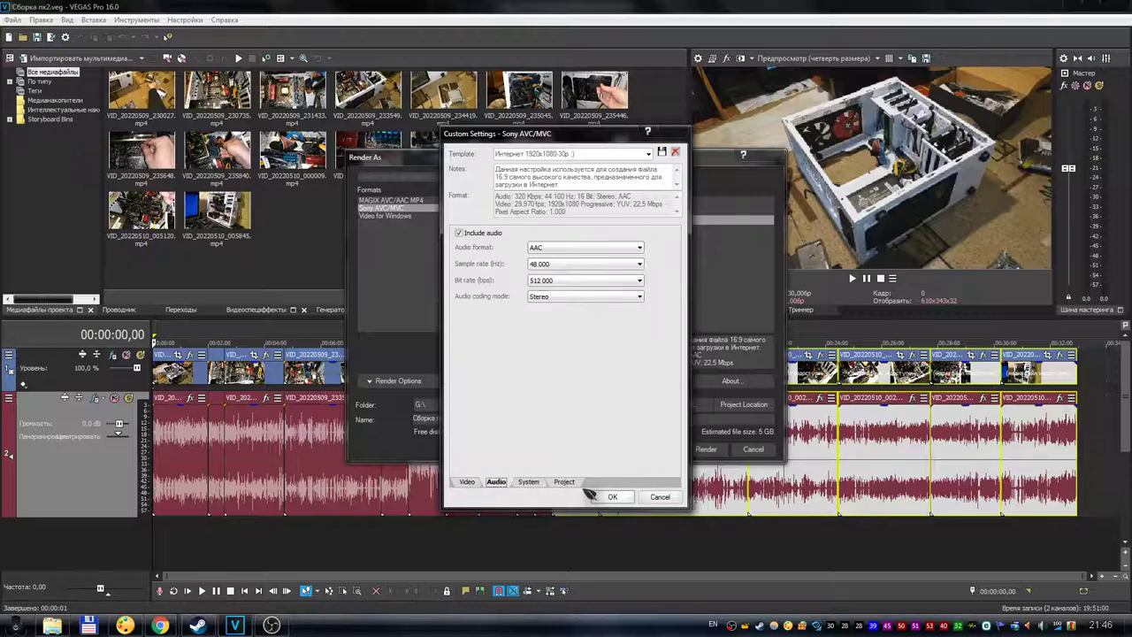
click(612, 496)
Step: Customize the MAGIX AVC/AAC MP4 template "Internet HD 1080p 29.97 fps my preset High" with source frame size and rate adjustment off and 1 slice
click(434, 201)
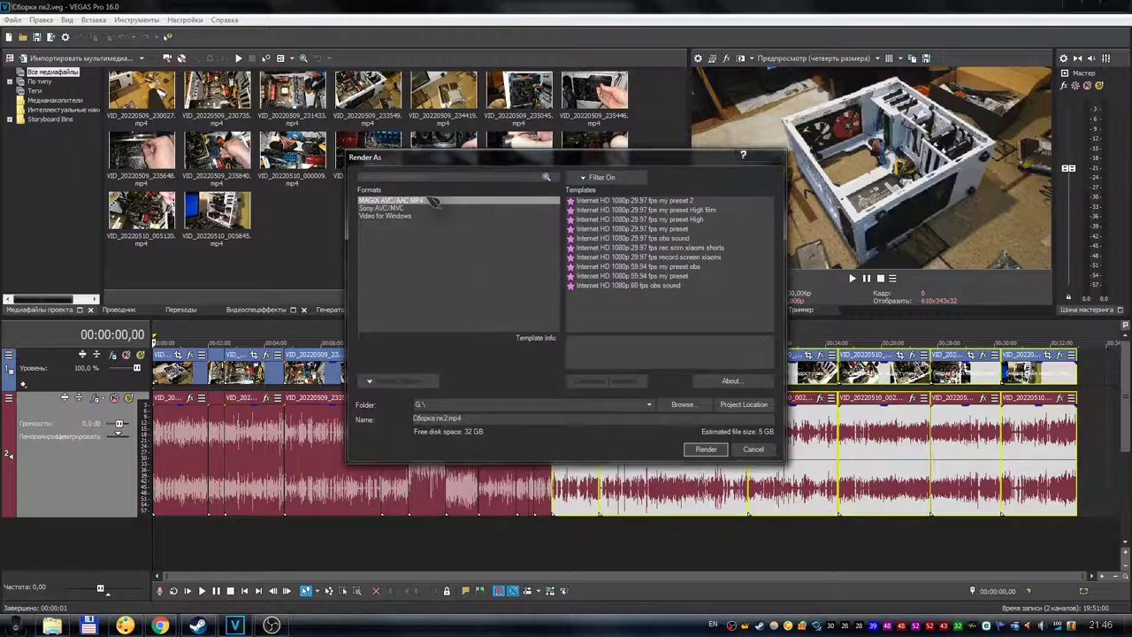
click(637, 220)
click(609, 381)
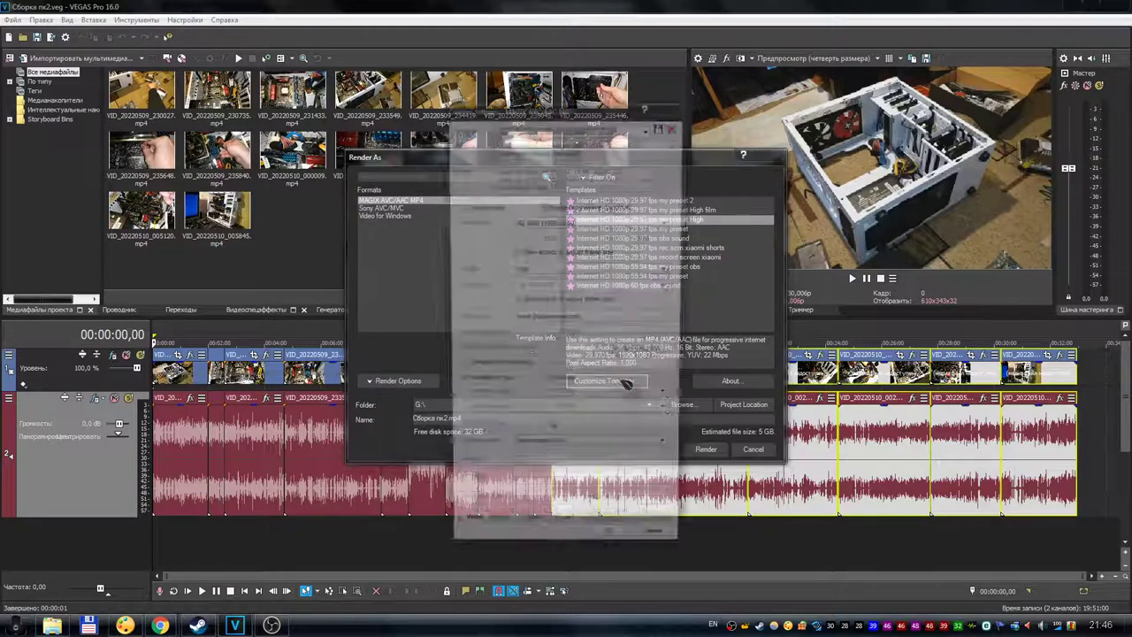
click(533, 300)
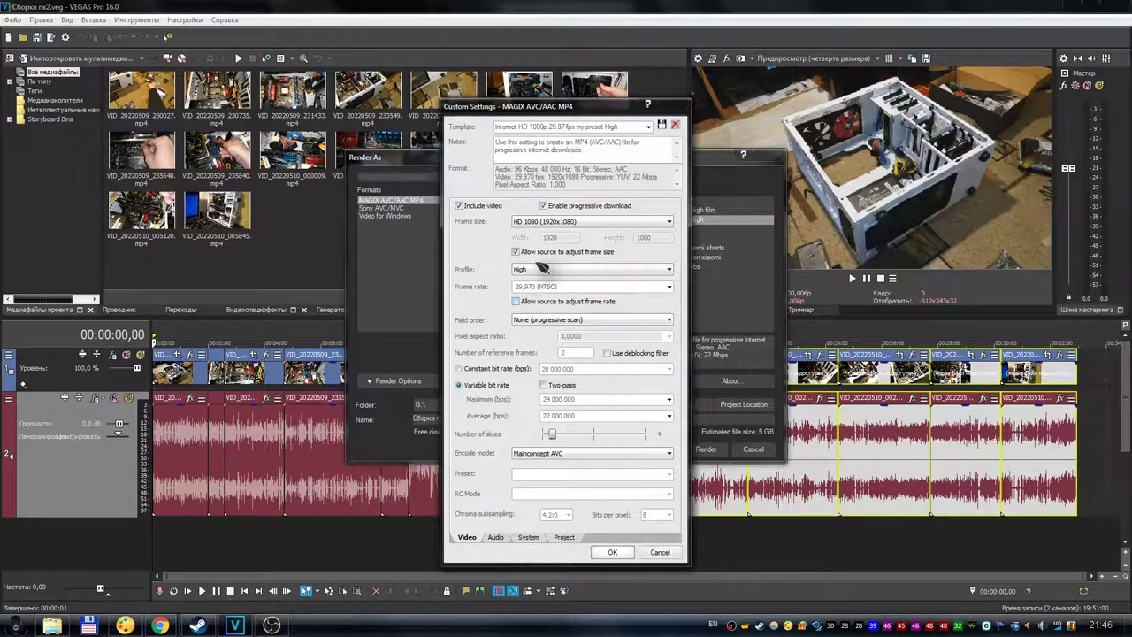
click(543, 252)
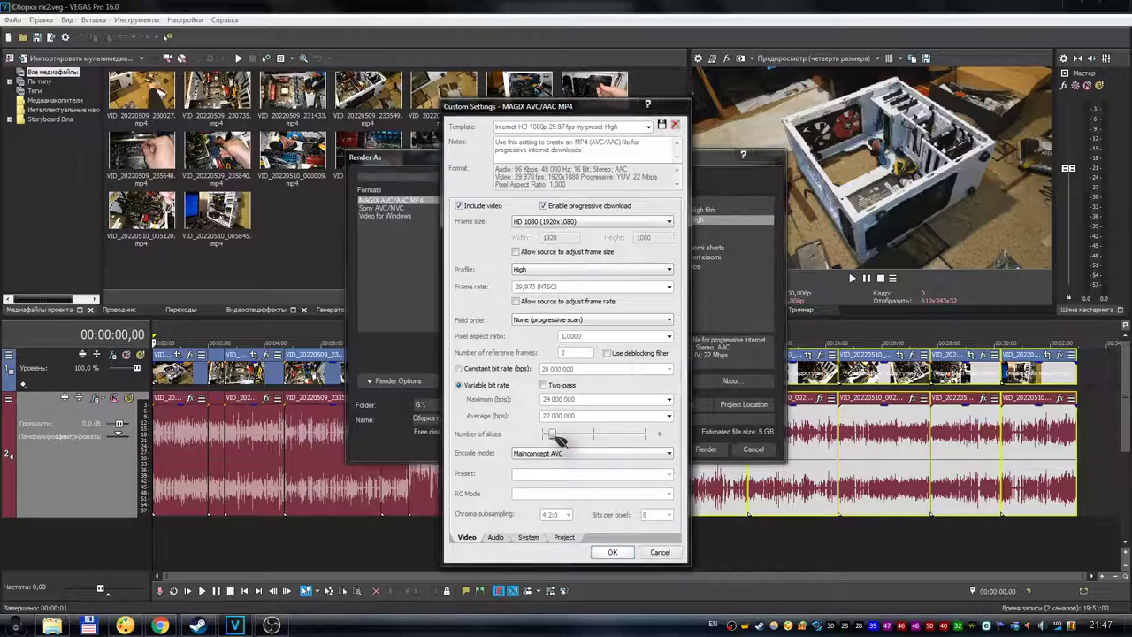
drag(554, 436, 547, 436)
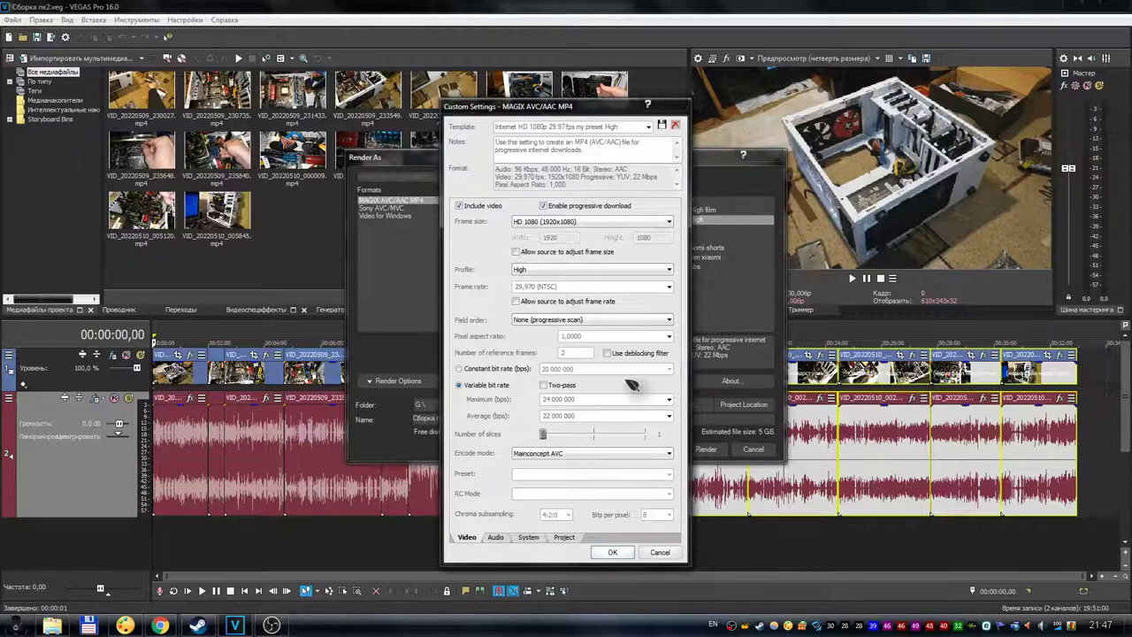
Step: Try a 96 000 Hz audio sample rate and 512 000 bps bit rate in the MAGIX template, and discard the custom settings
click(496, 537)
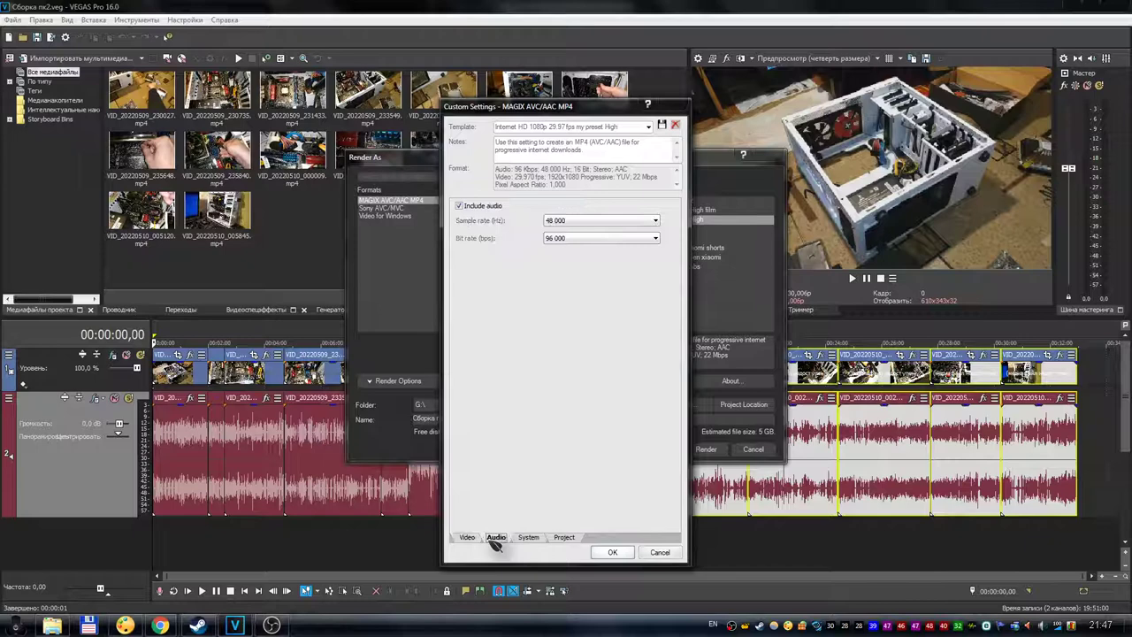
click(579, 221)
click(571, 315)
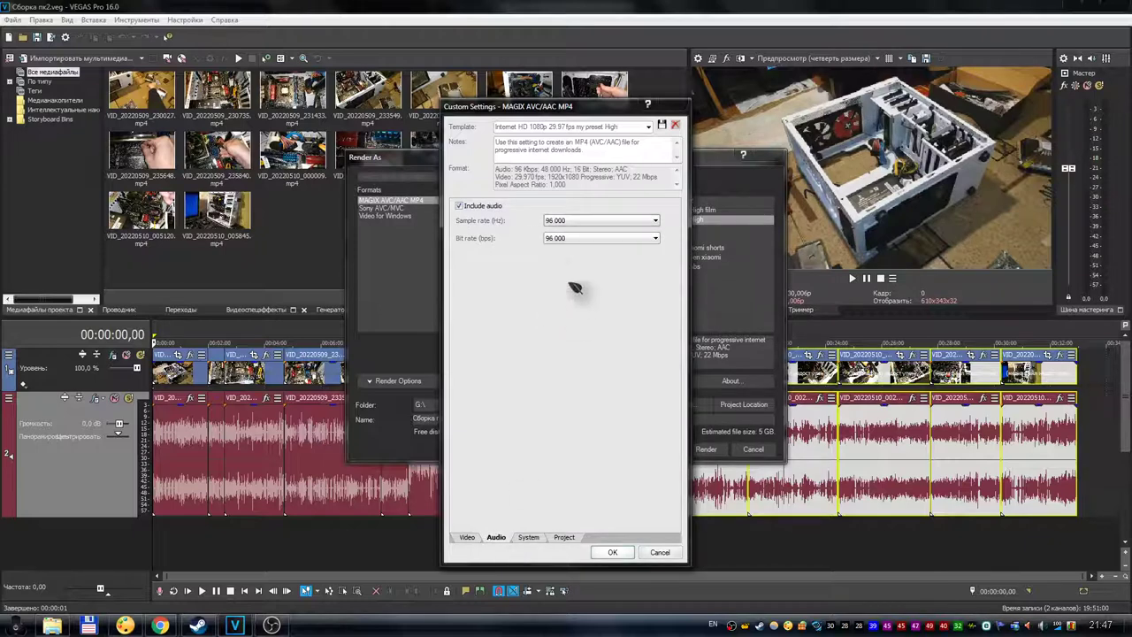
click(589, 239)
click(566, 448)
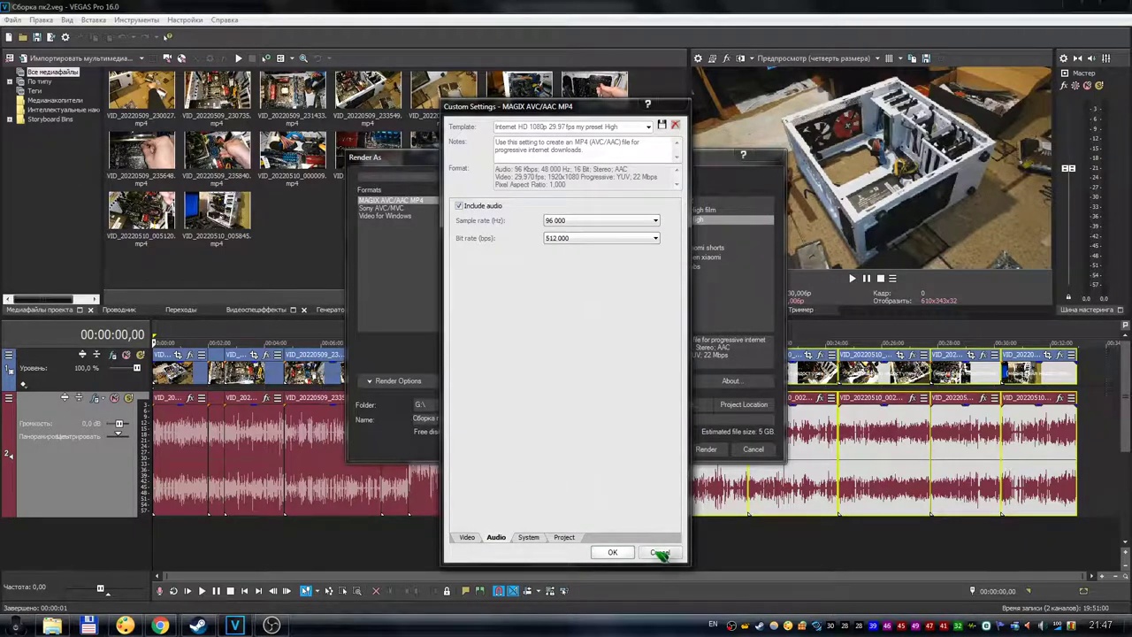
click(660, 553)
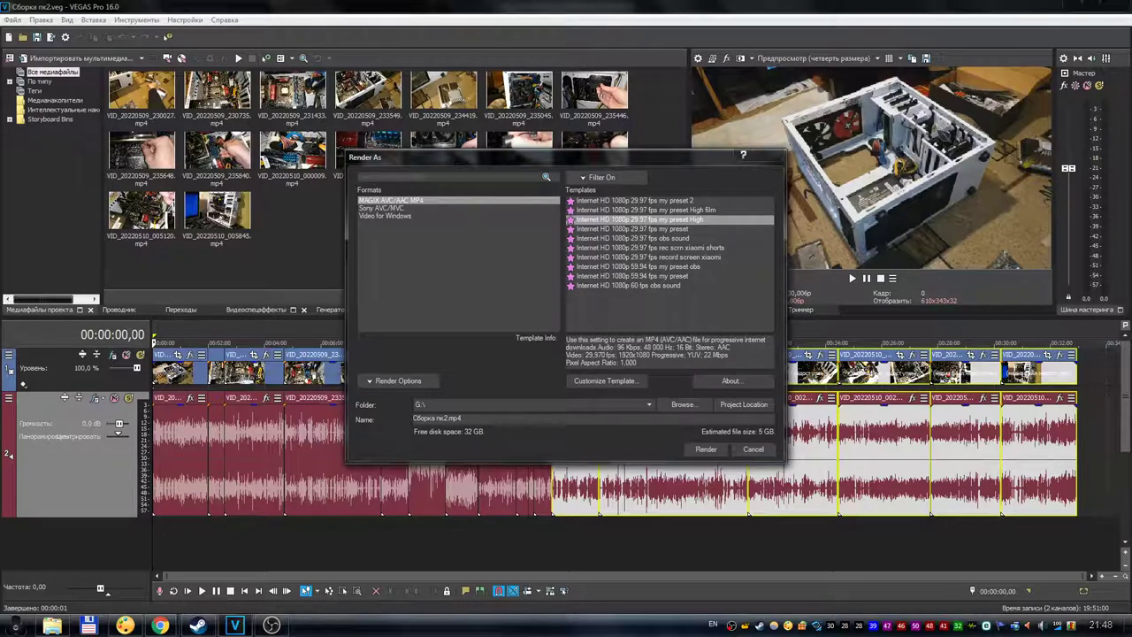
Step: Compare the available templates of the Sony AVC/MVC and MAGIX AVC/AAC MP4 formats again
click(389, 208)
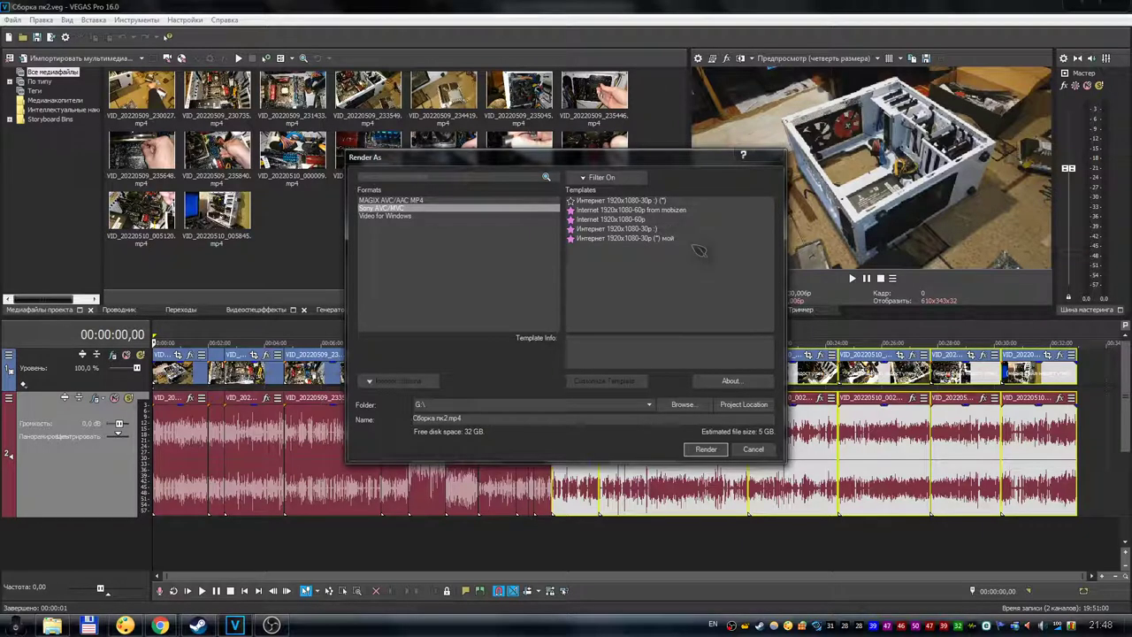
click(384, 200)
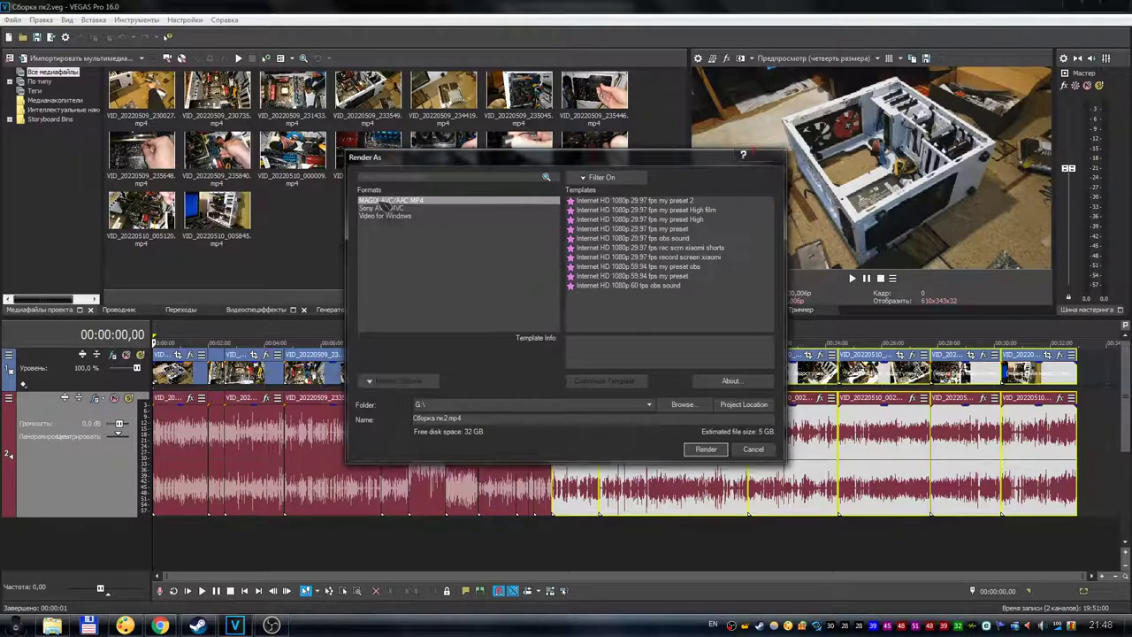
click(393, 208)
key(Down)
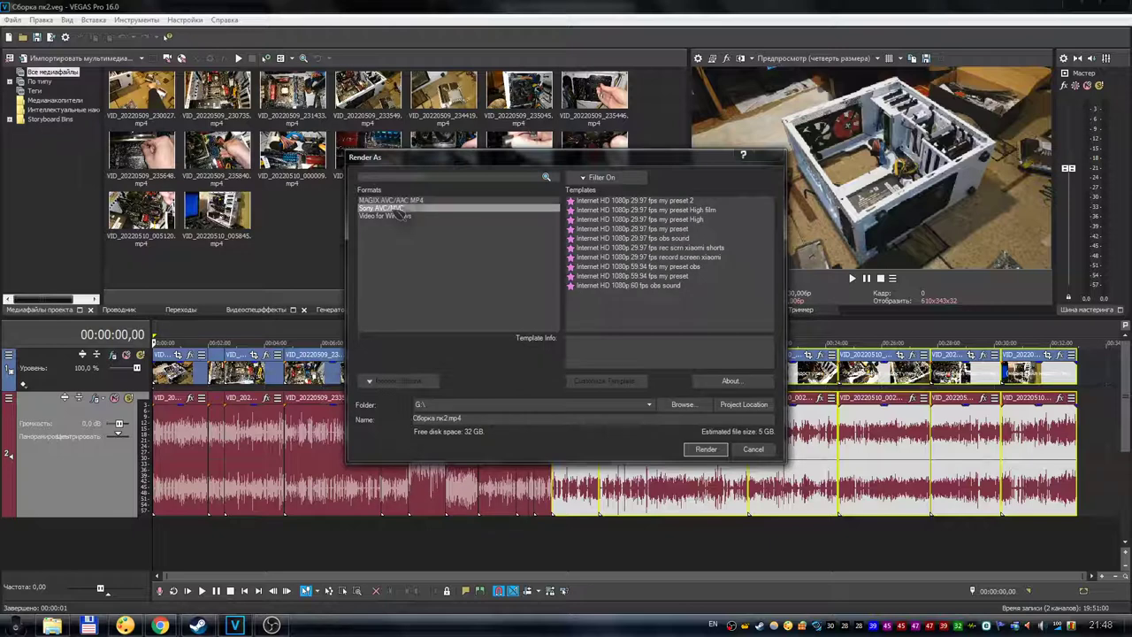
key(Up)
key(Down)
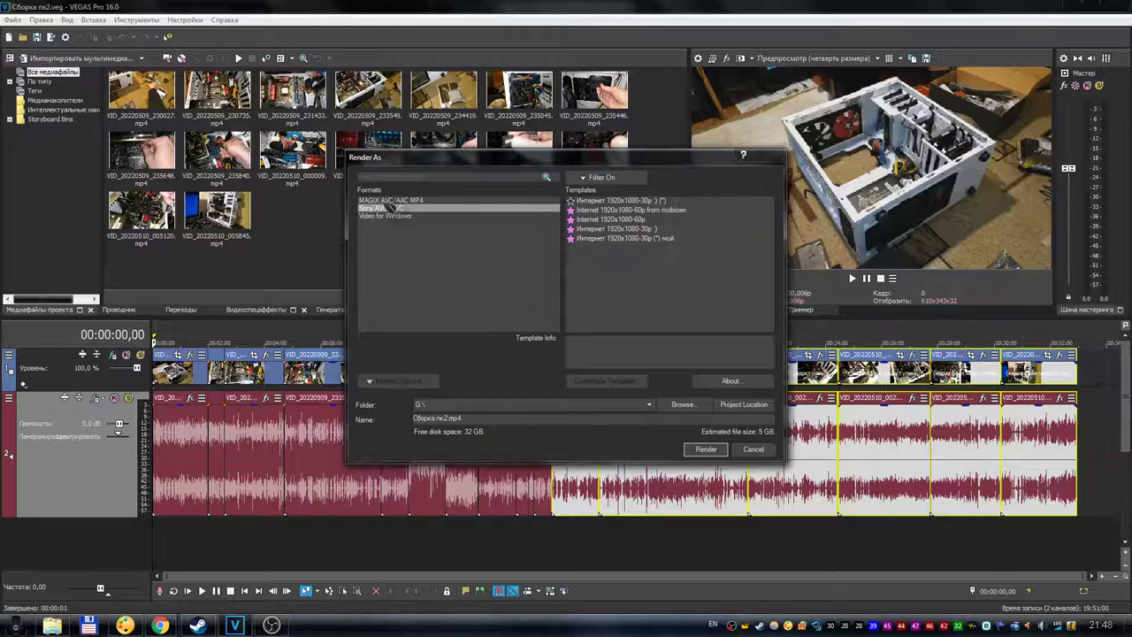
key(Up)
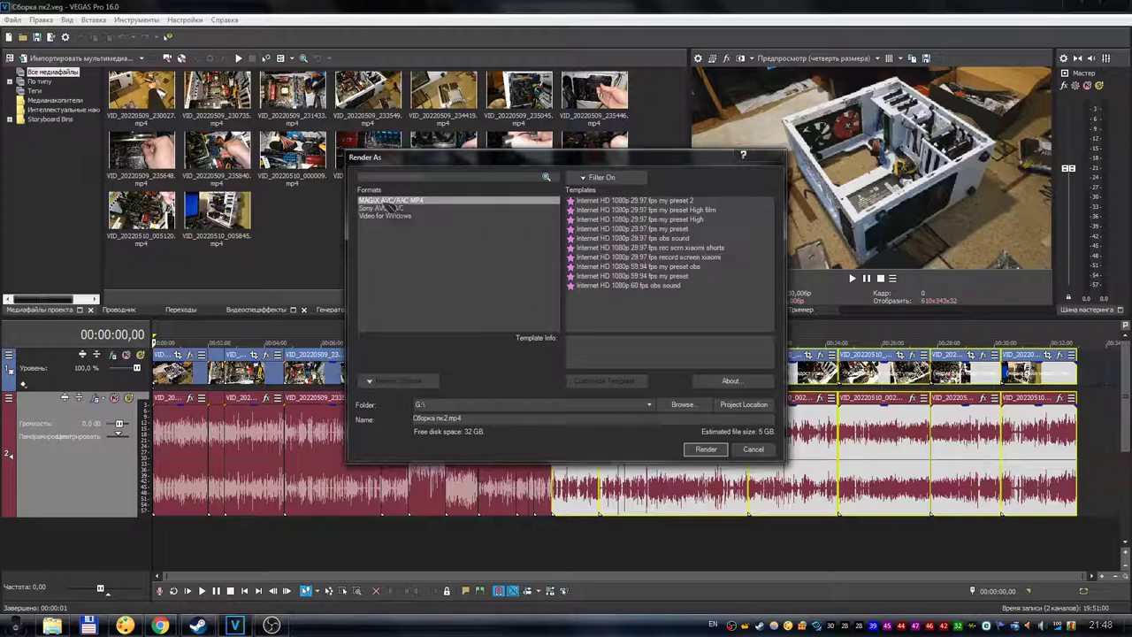
Step: Leave the Render As dialog without rendering and switch to OBS
click(753, 449)
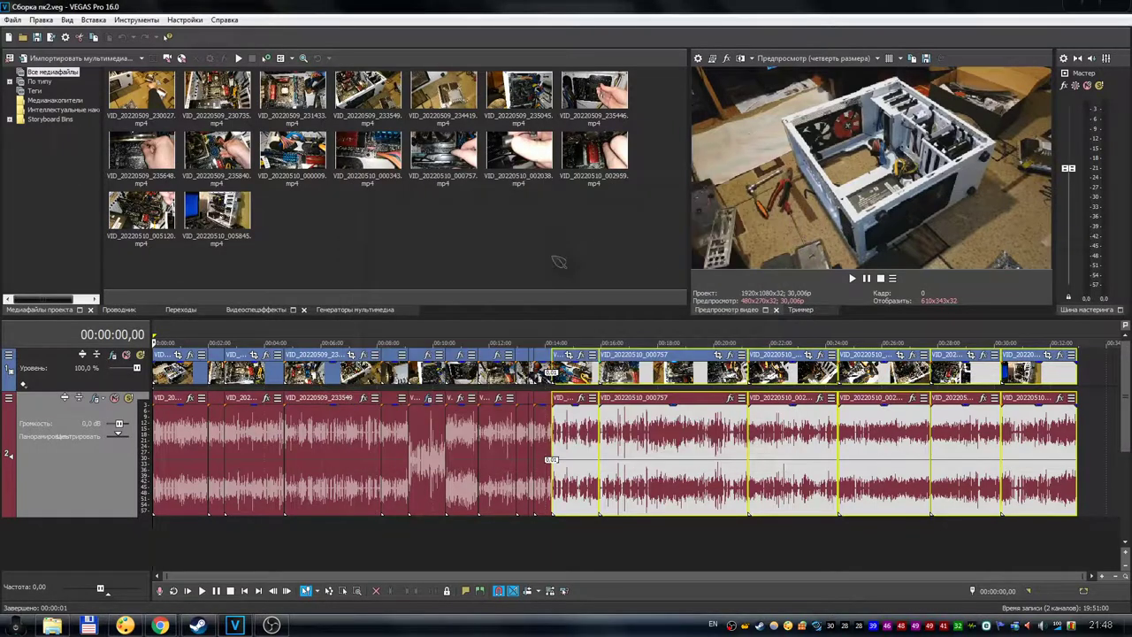
click(271, 625)
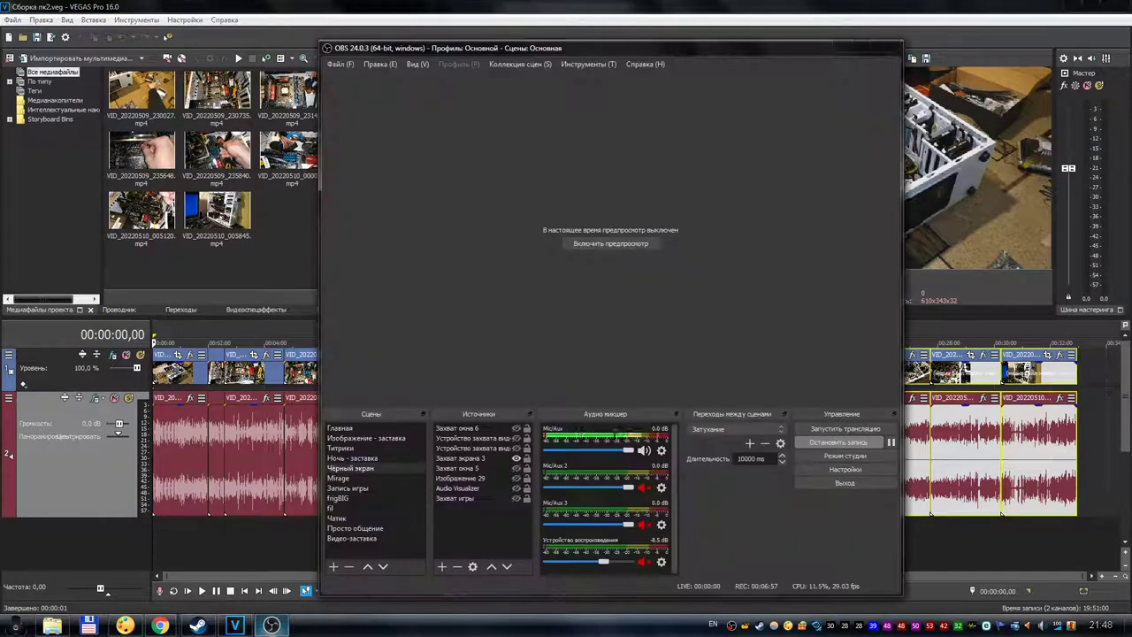